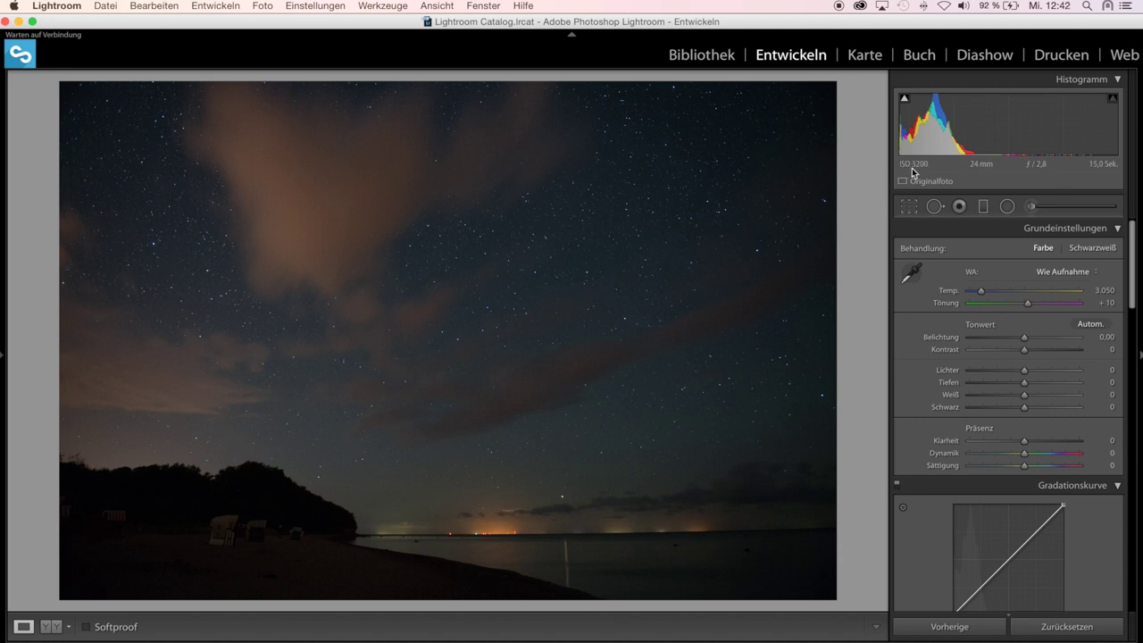
# Step: Cycle the Loupe info overlay to show _DSC3723.NEF's file name, capture date and dimensions
pyautogui.press('i')
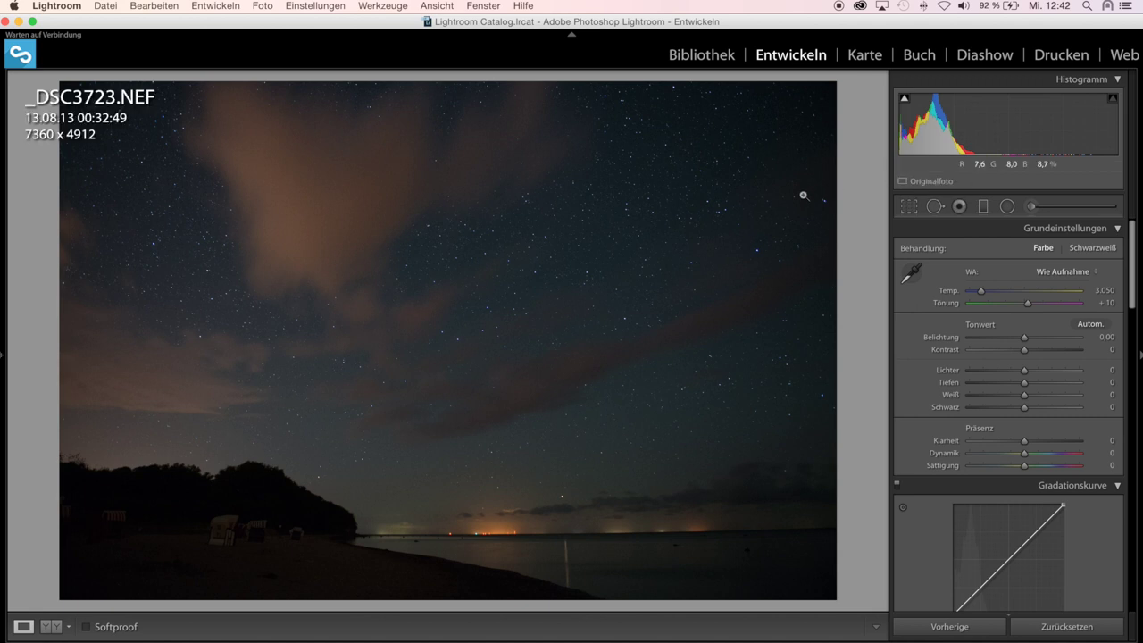
pyautogui.press('i')
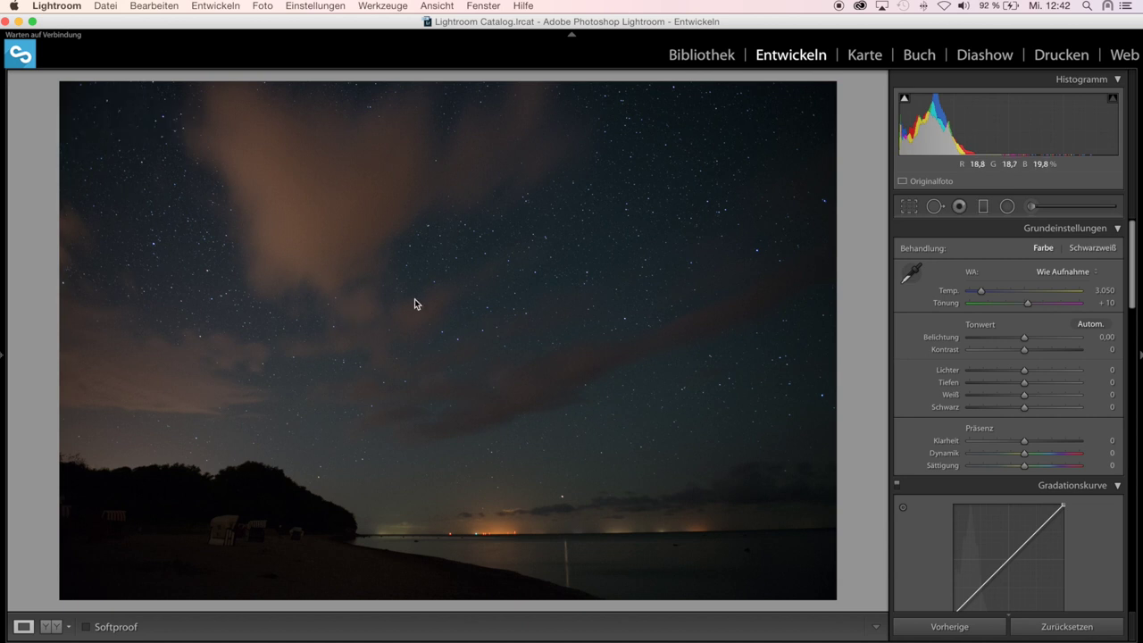
pyautogui.click(560, 330)
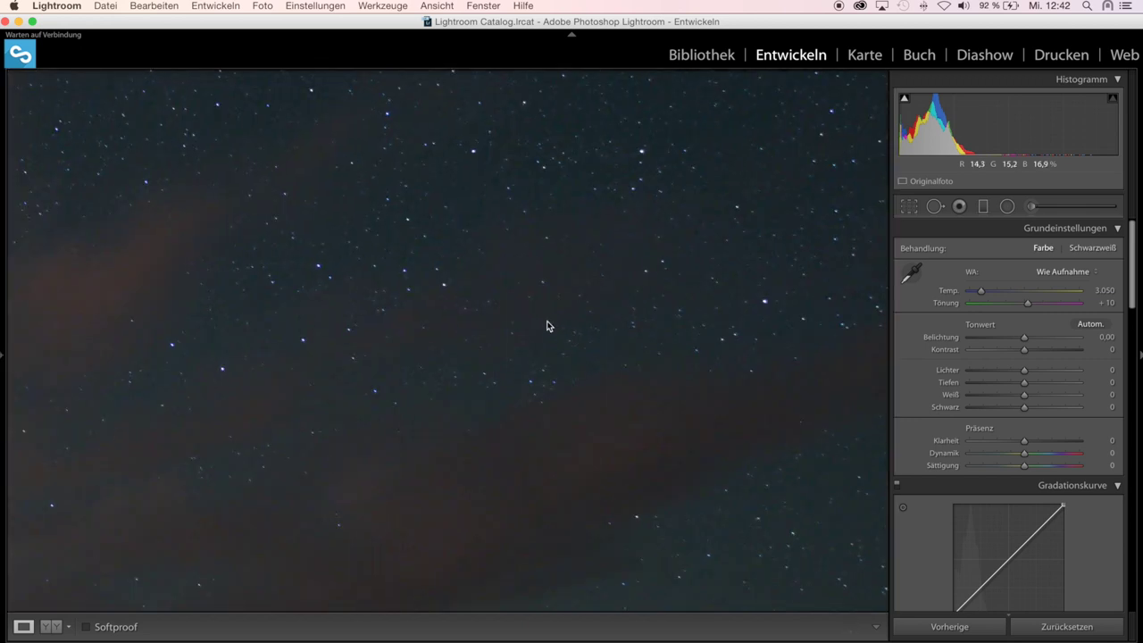
pyautogui.click(547, 326)
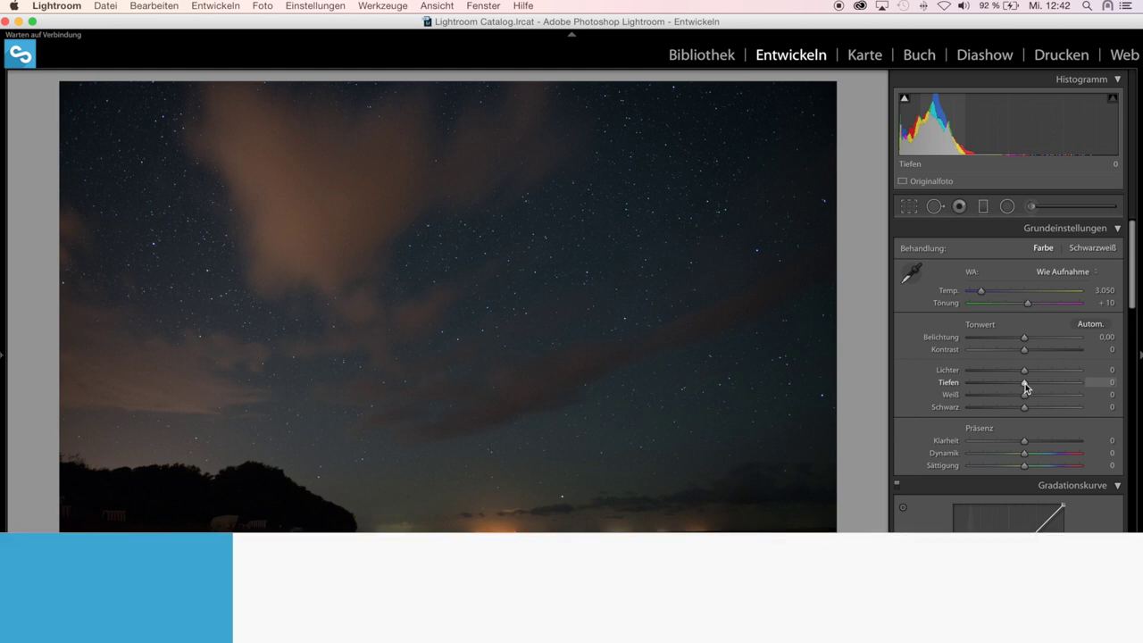
pyautogui.moveTo(1025, 385); pyautogui.dragTo(1050, 381)
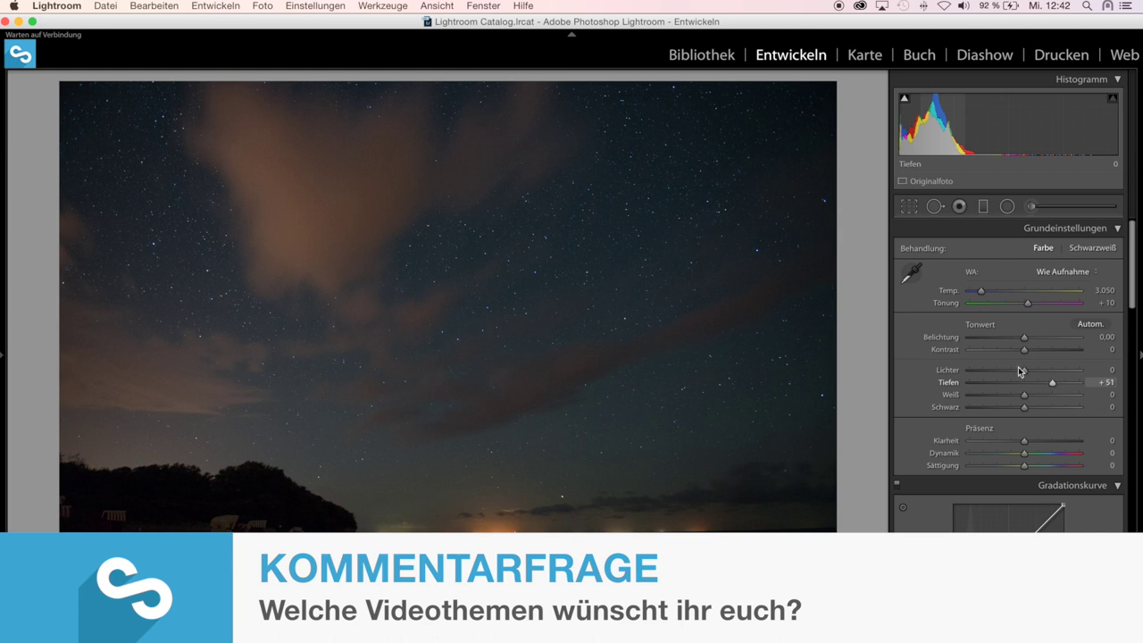
# Step: Nudge Highlights, then raise Whites to +55 with the Alt clipping preview showing only scattered stars
pyautogui.moveTo(1025, 372); pyautogui.dragTo(1024, 372)
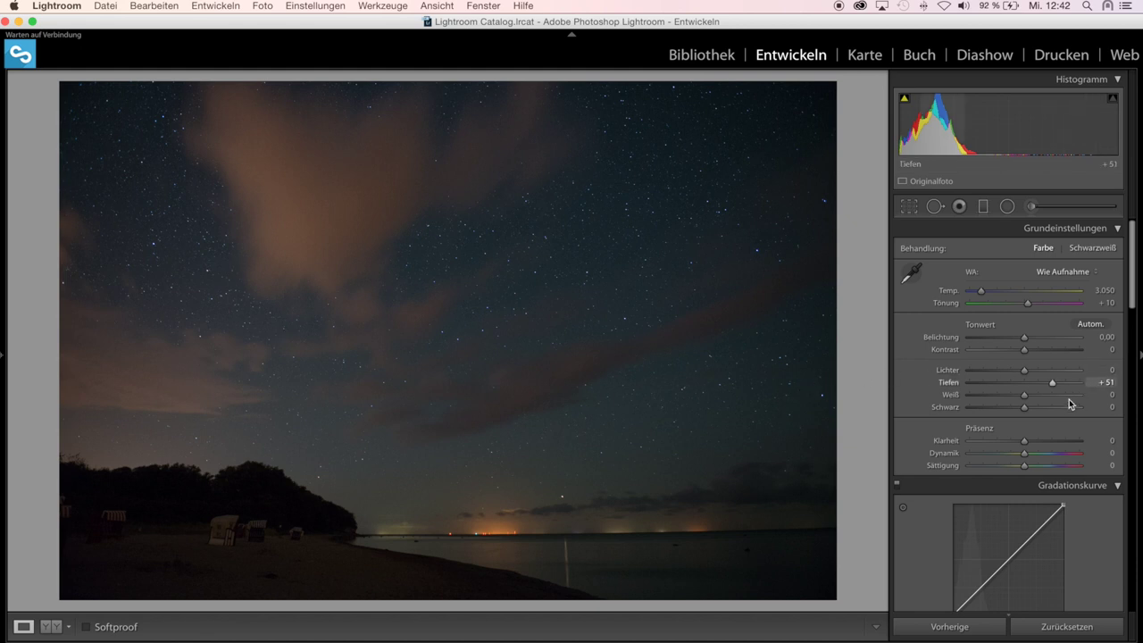
pyautogui.press('alt')
pyautogui.moveTo(1024, 394); pyautogui.dragTo(1054, 400)
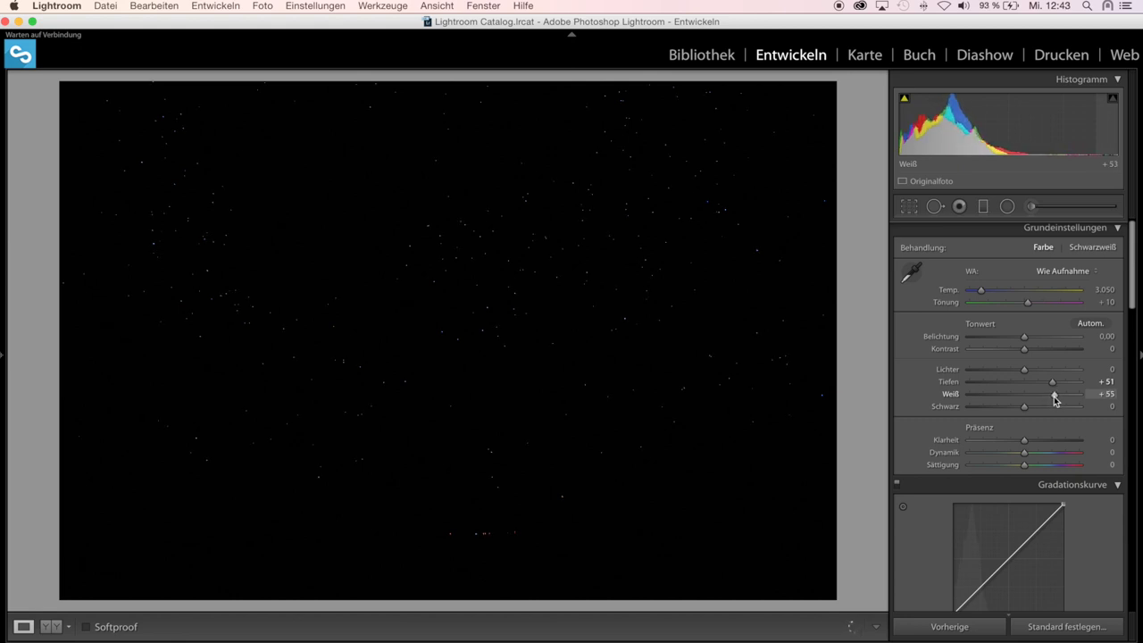
# Step: Set Whites to +61, Blacks to −11 and Exposure to +0.80
pyautogui.moveTo(1054, 400); pyautogui.dragTo(1059, 402)
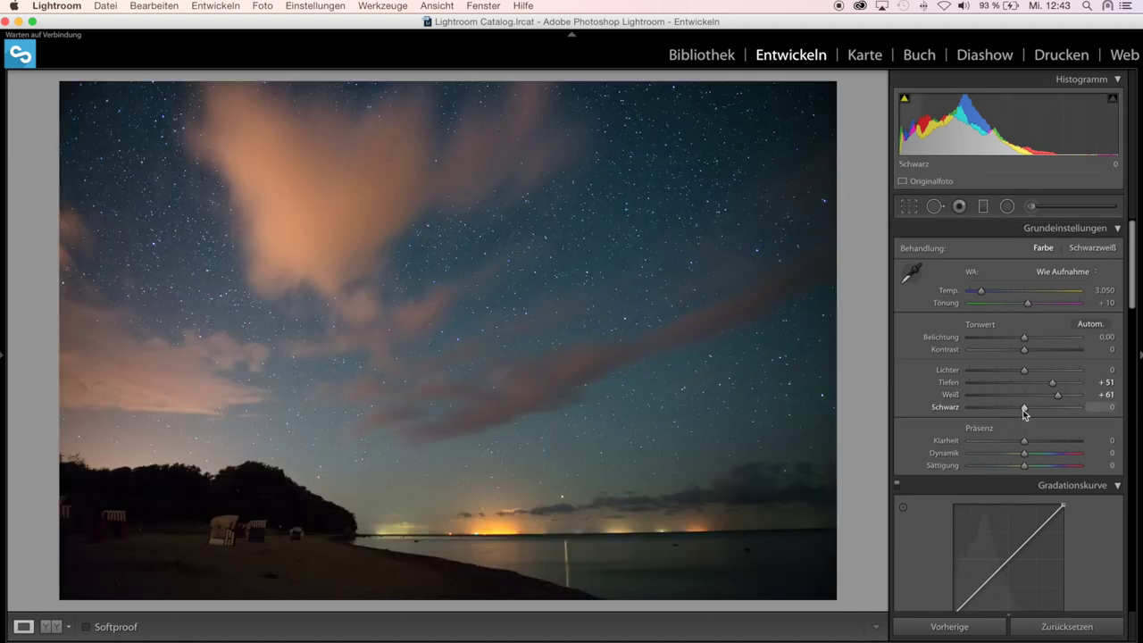
pyautogui.moveTo(1022, 410); pyautogui.dragTo(1016, 410)
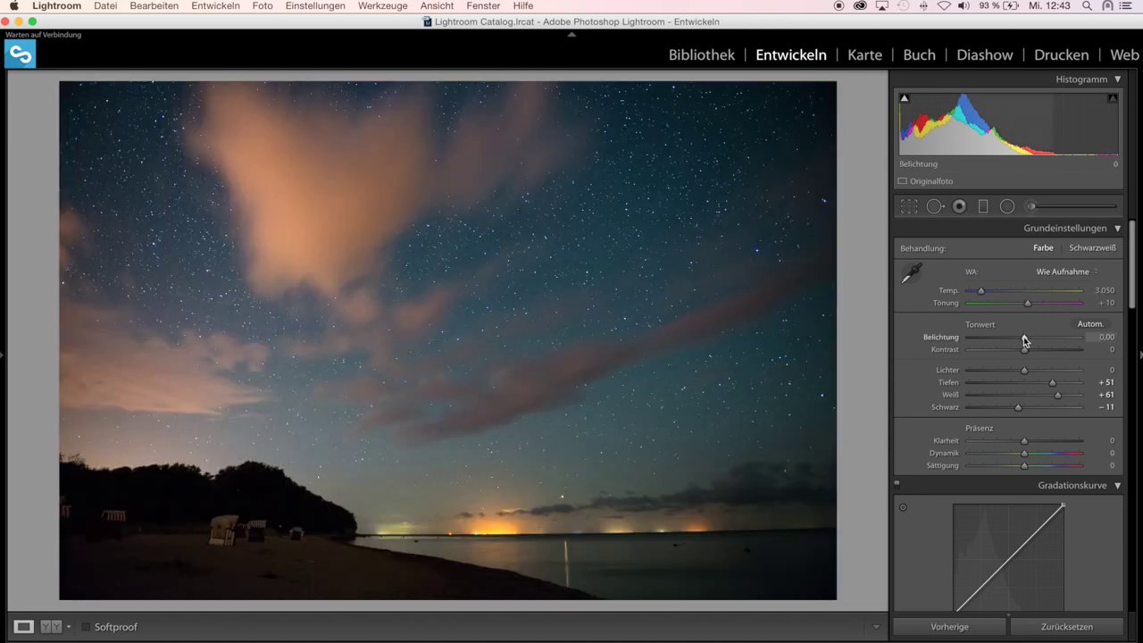
pyautogui.moveTo(1023, 336); pyautogui.dragTo(1032, 338)
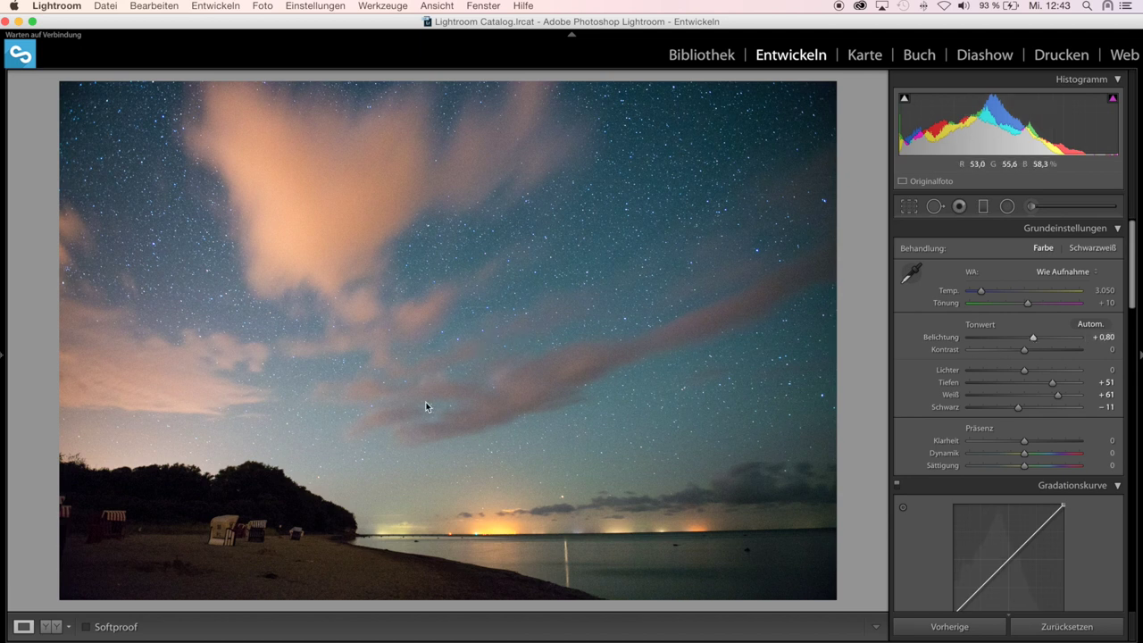
# Step: Zoom to 1:1 to inspect sky noise at Exposure +0.80, then return to fit view
pyautogui.click(605, 310)
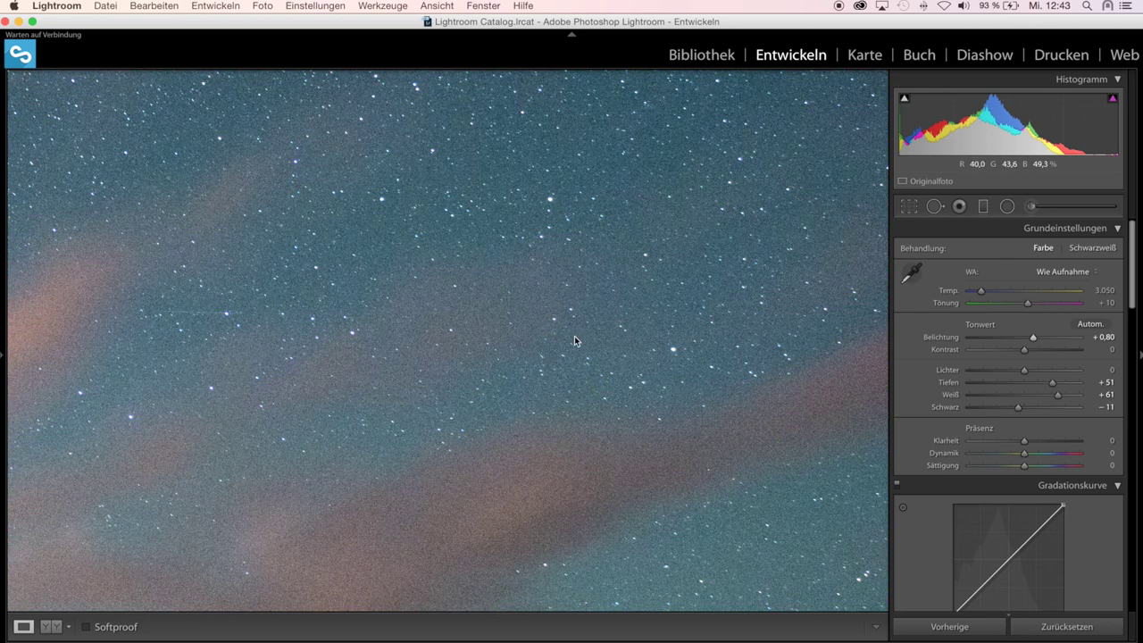
pyautogui.click(573, 339)
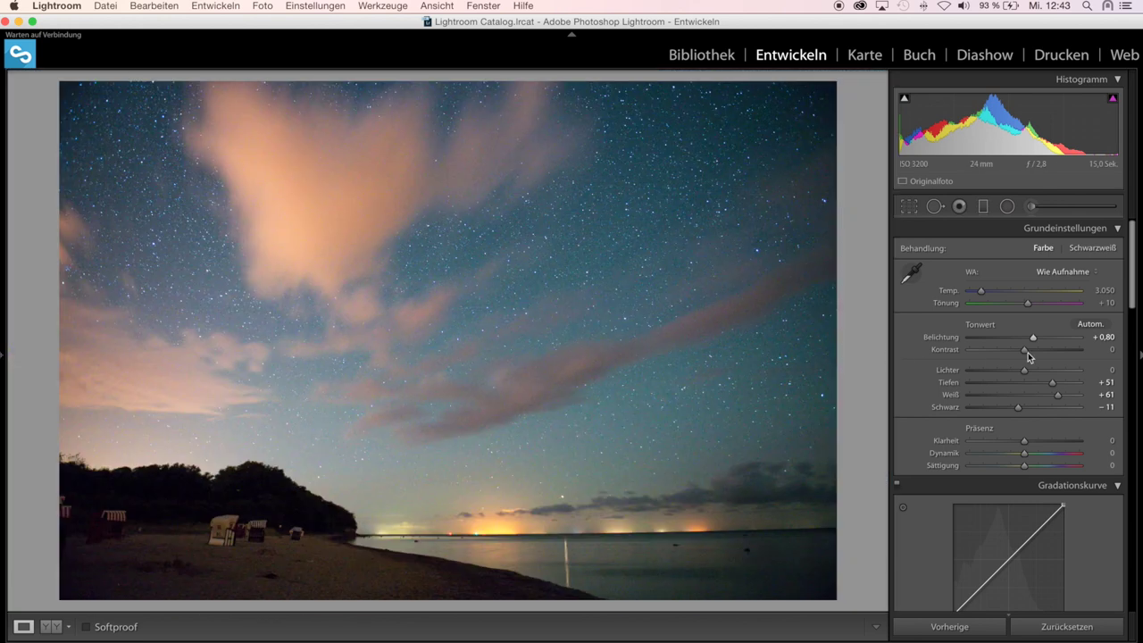
# Step: Set Contrast +19, Clarity +21 and Temperature 2816 K, and bring the Details panel into view
pyautogui.moveTo(1024, 349); pyautogui.dragTo(1036, 353)
pyautogui.moveTo(1025, 443); pyautogui.dragTo(1036, 444)
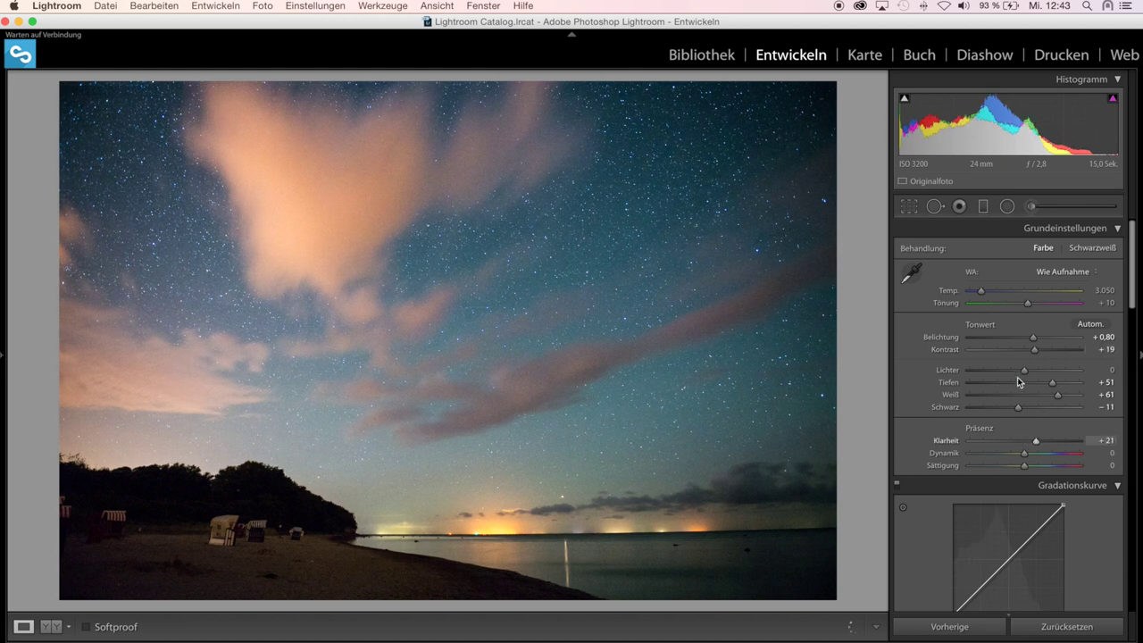
pyautogui.moveTo(981, 293); pyautogui.dragTo(978, 296)
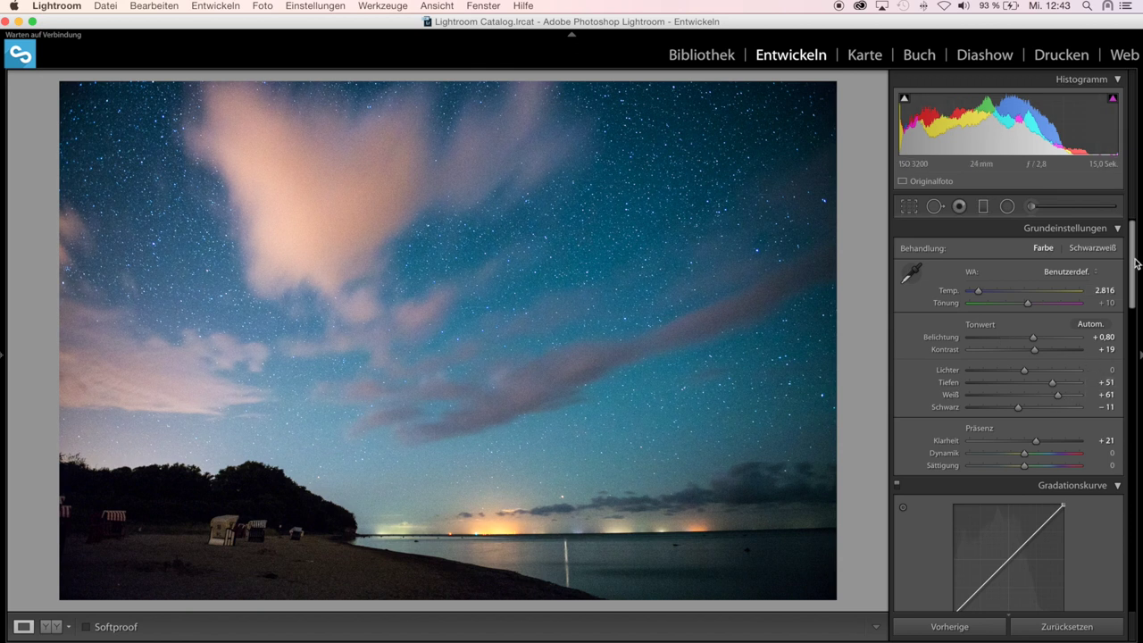
pyautogui.moveTo(1136, 266); pyautogui.dragTo(1141, 476)
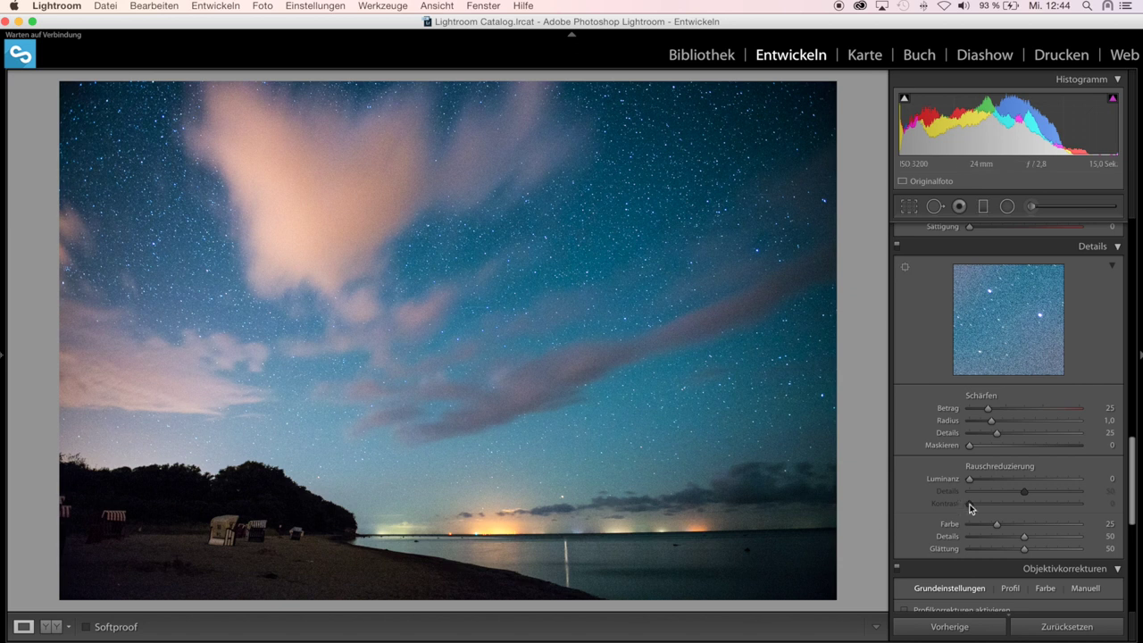
# Step: Sharpen with Amount 50 and Masking 50, using the Alt mask preview to limit it to edges
pyautogui.moveTo(988, 410); pyautogui.dragTo(1006, 410)
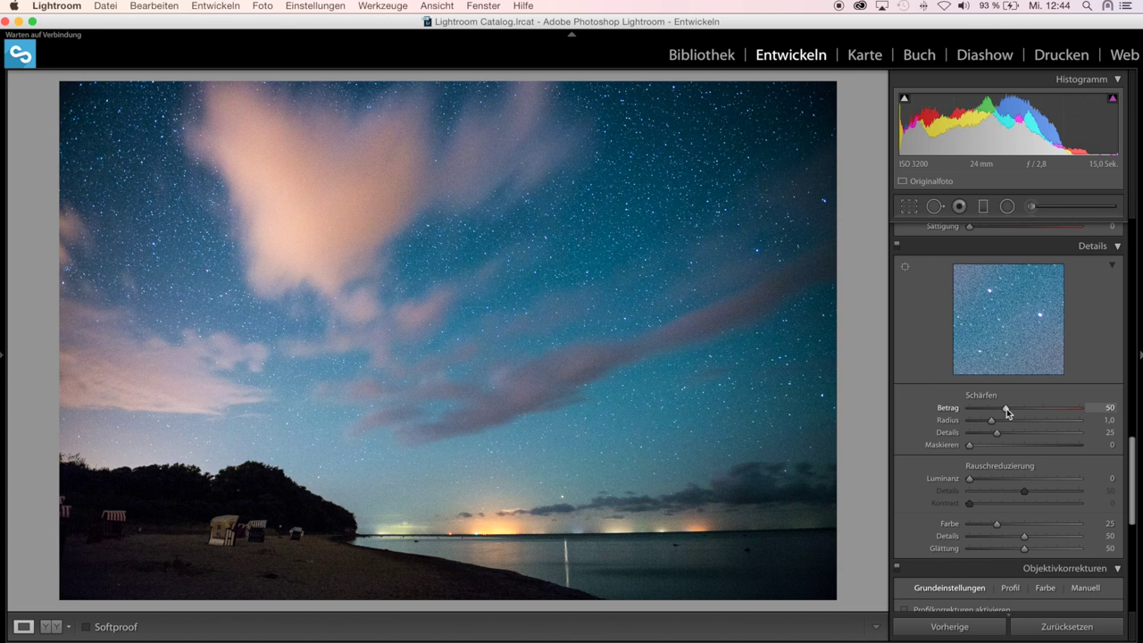
pyautogui.scroll(-1, 982, 429)
pyautogui.press('alt')
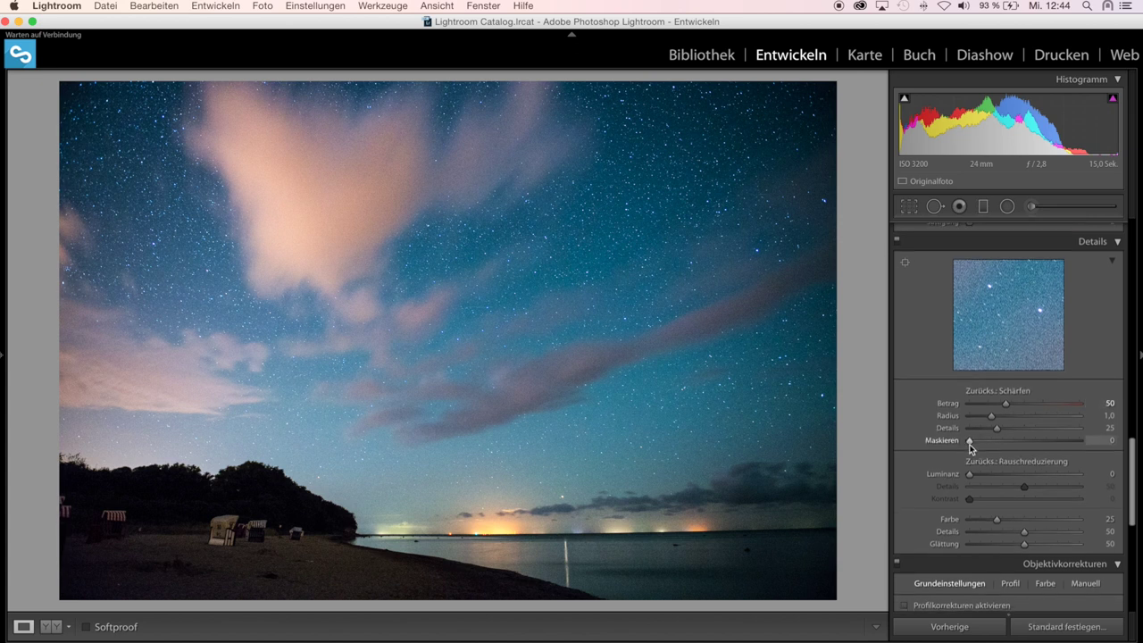
pyautogui.moveTo(970, 440); pyautogui.dragTo(1026, 437)
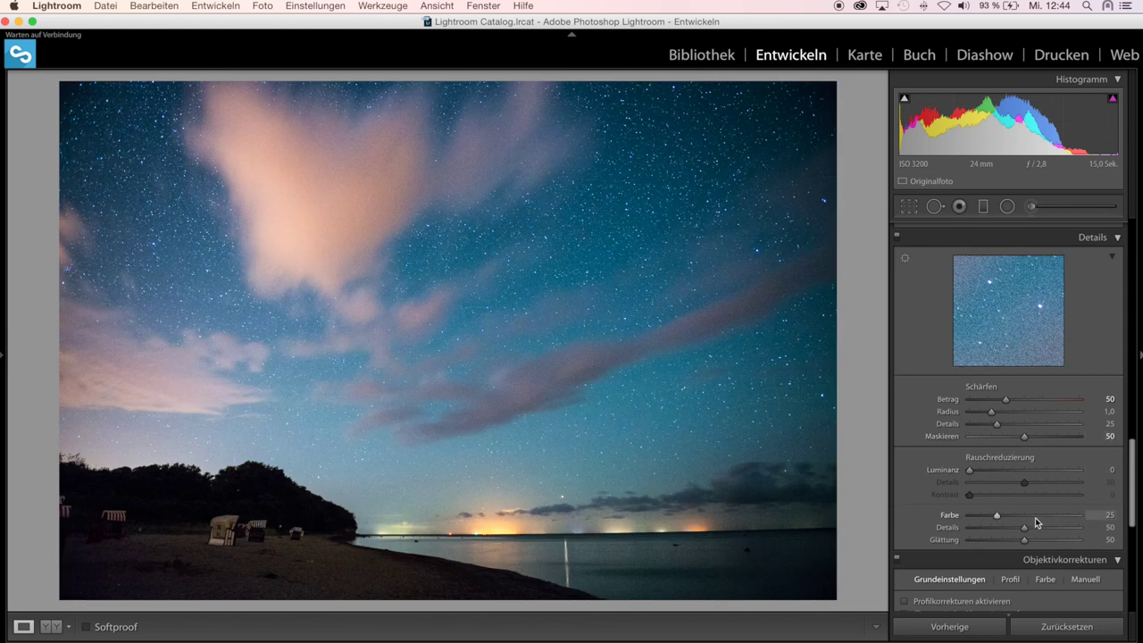
pyautogui.scroll(-2, 1031, 516)
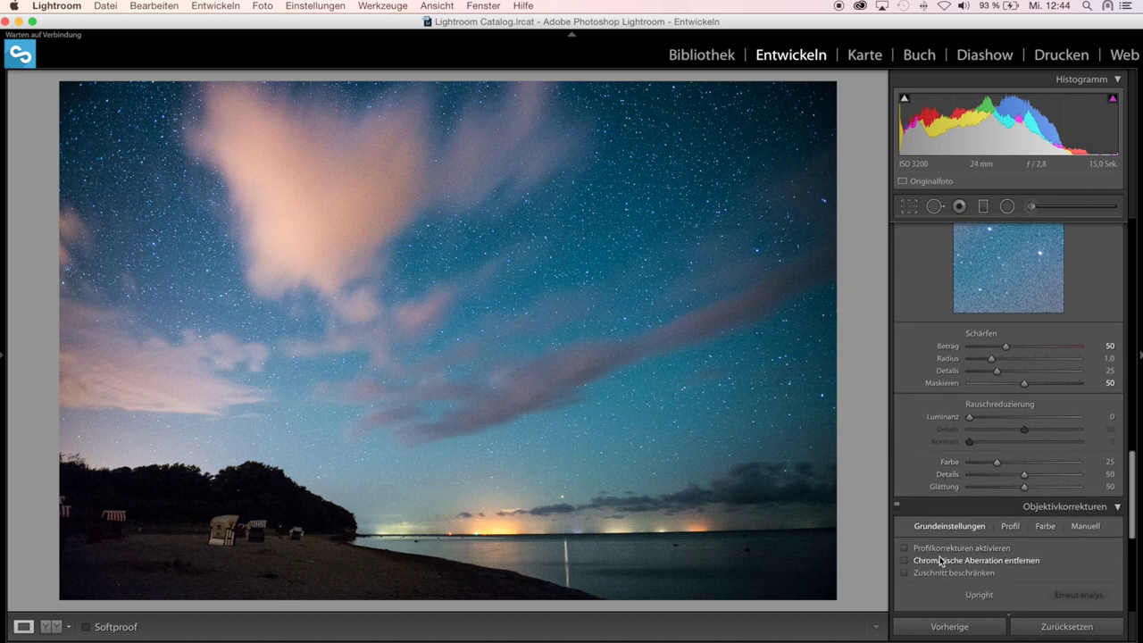
# Step: Scroll through the right-panel correction settings and zoom the photo to 1:1 to check noise
pyautogui.scroll(-1, 969, 551)
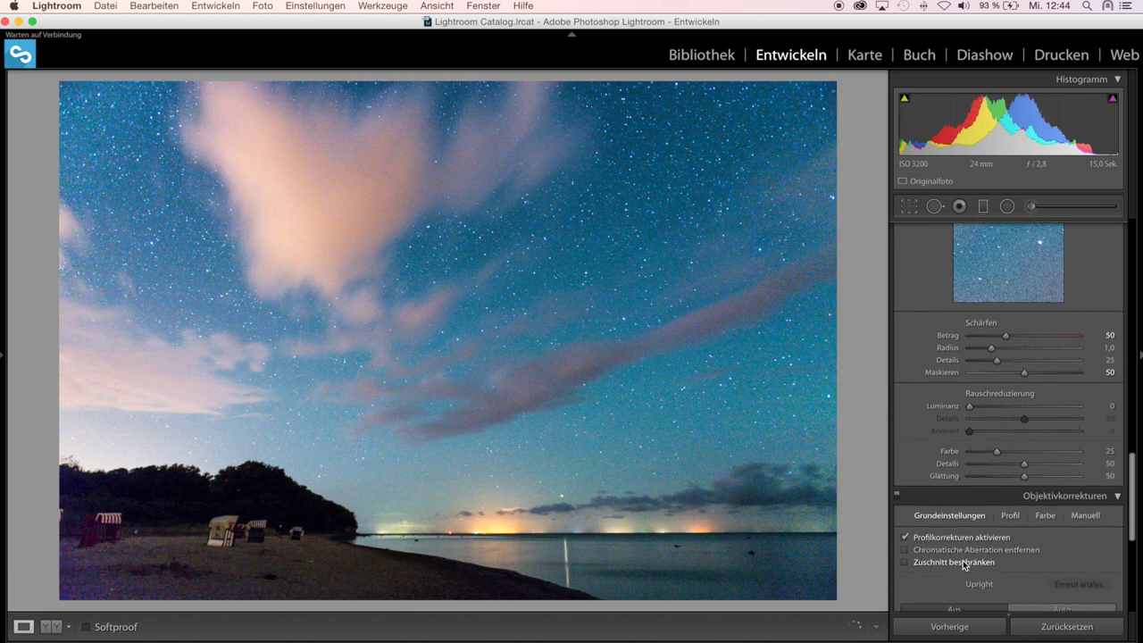
pyautogui.scroll(-3, 1012, 545)
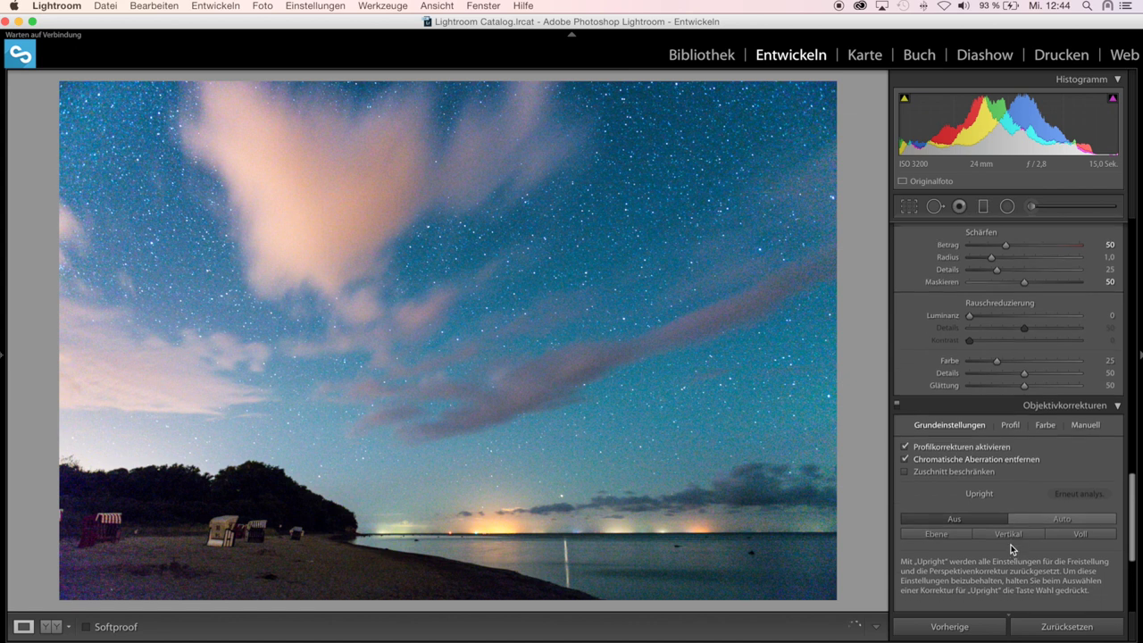
pyautogui.scroll(3, 1013, 543)
pyautogui.scroll(2, 1013, 543)
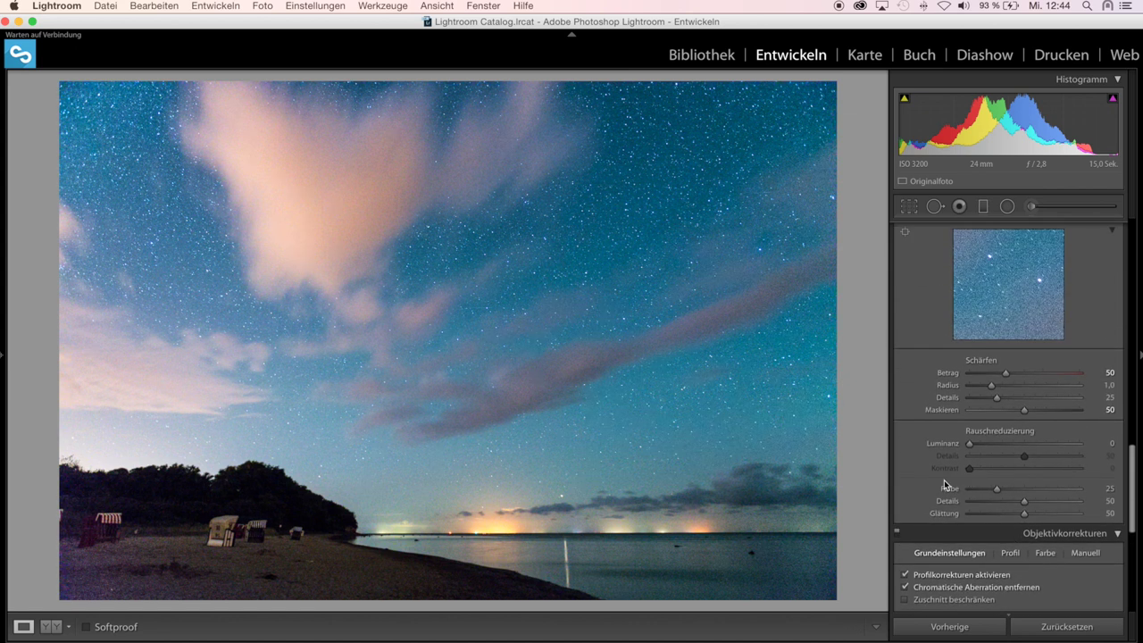
pyautogui.click(577, 299)
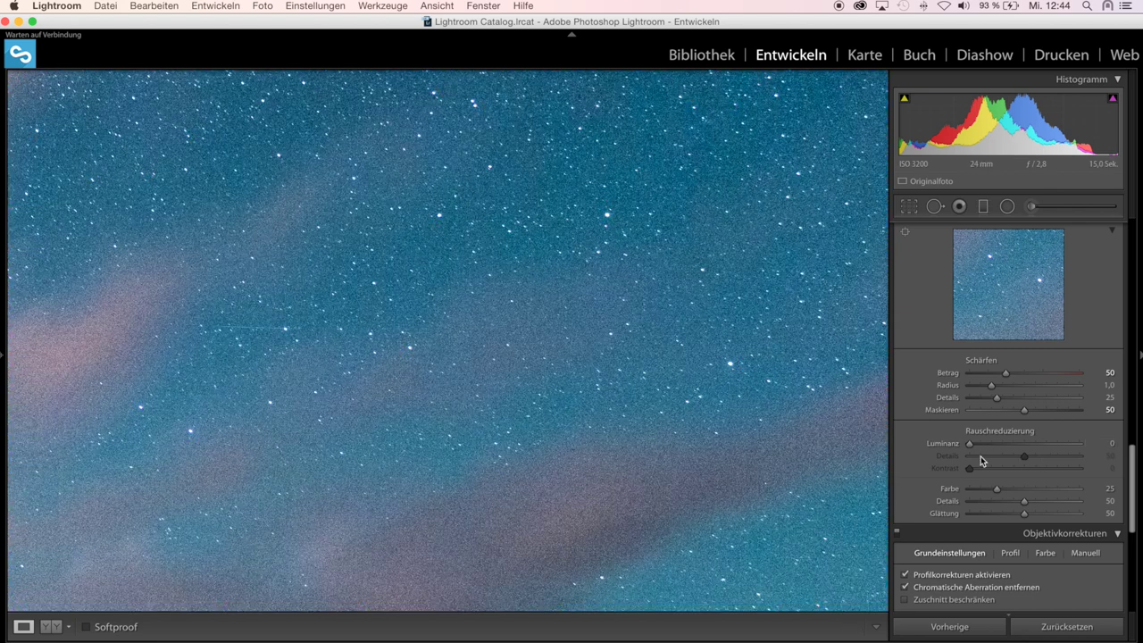
pyautogui.scroll(-1, 1016, 522)
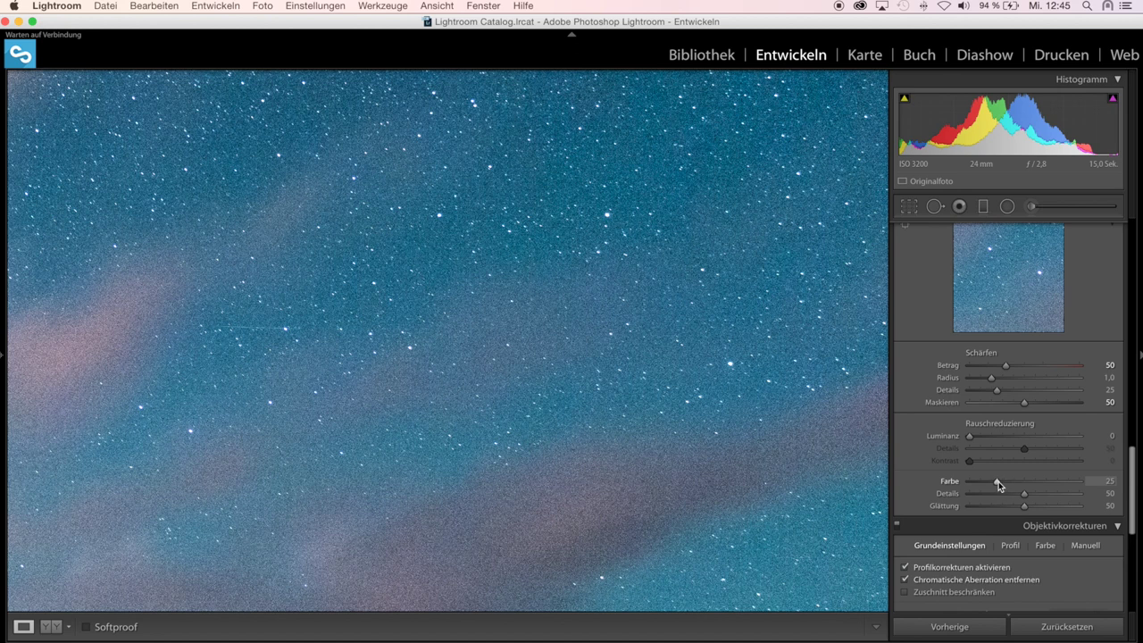
pyautogui.moveTo(999, 481); pyautogui.dragTo(896, 489)
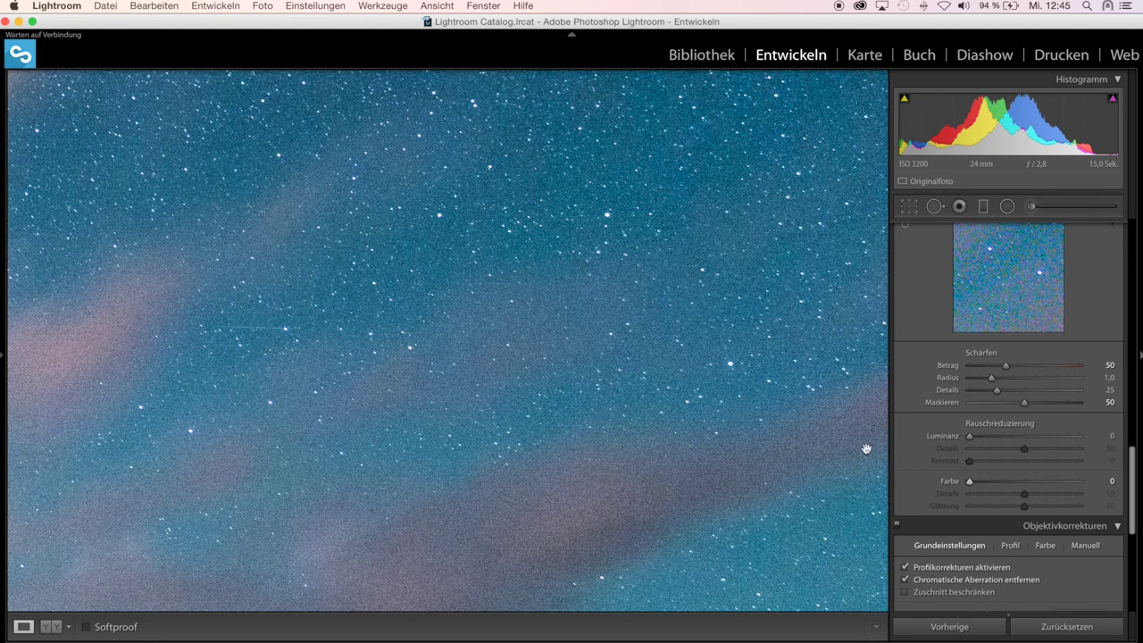
pyautogui.moveTo(561, 405); pyautogui.dragTo(591, 383)
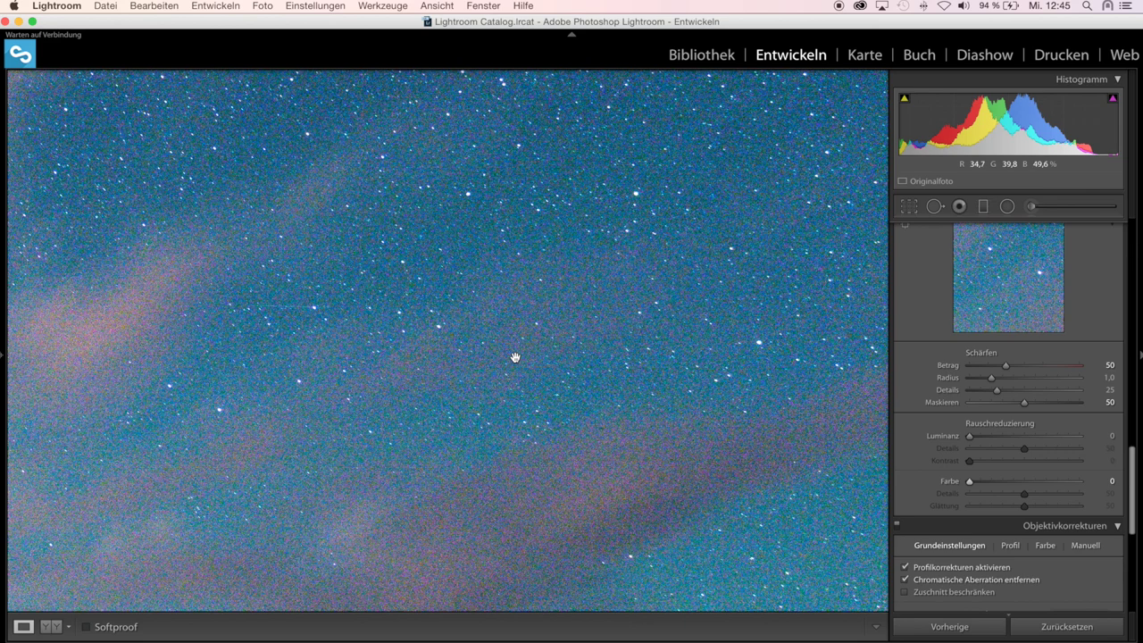
pyautogui.moveTo(111, 358); pyautogui.dragTo(216, 328)
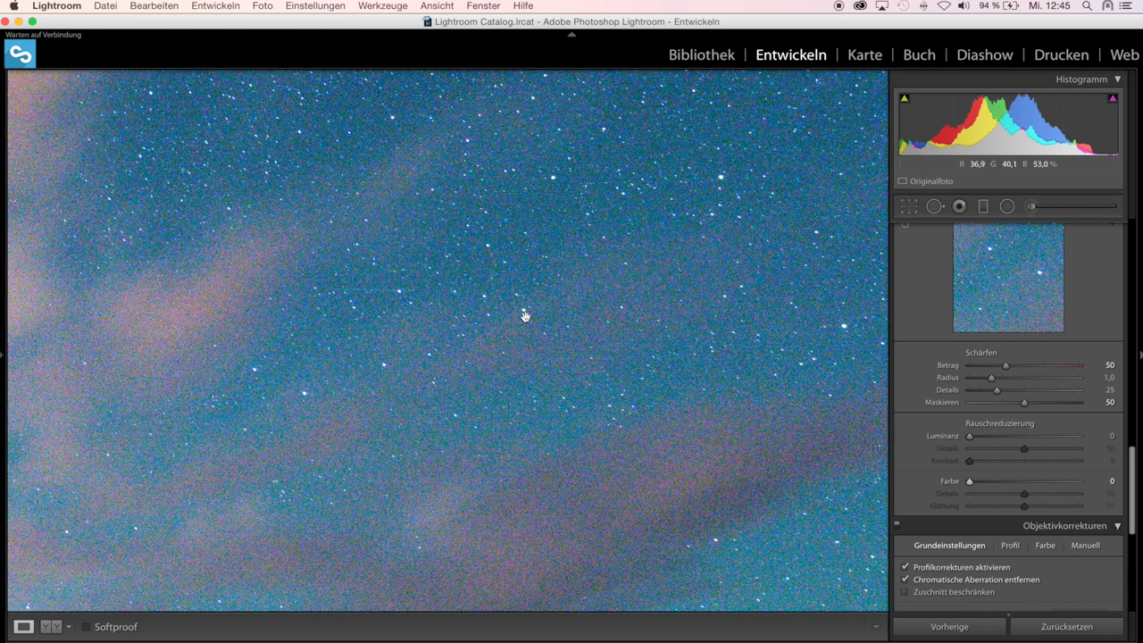
pyautogui.moveTo(346, 305); pyautogui.dragTo(504, 353)
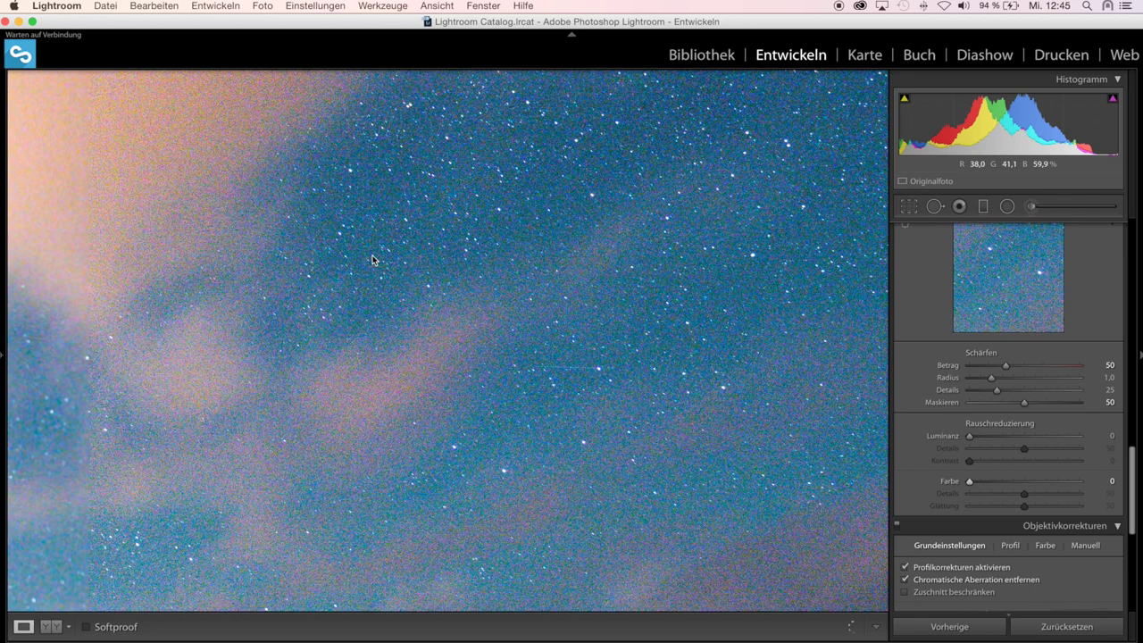
pyautogui.moveTo(425, 347); pyautogui.dragTo(453, 408)
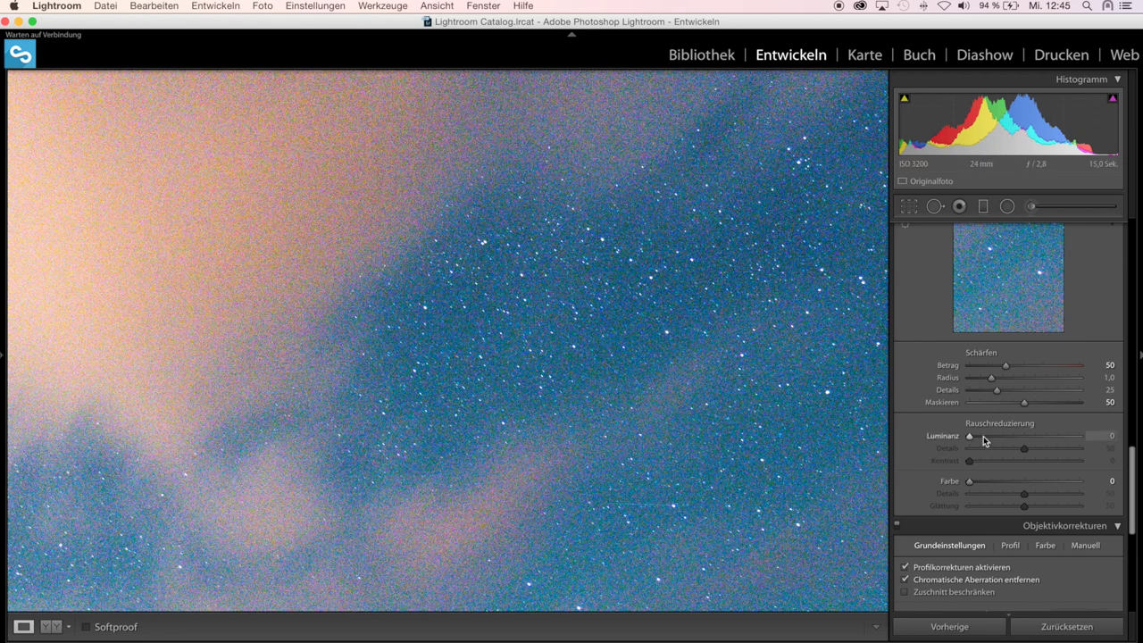
pyautogui.moveTo(971, 437); pyautogui.dragTo(1047, 441)
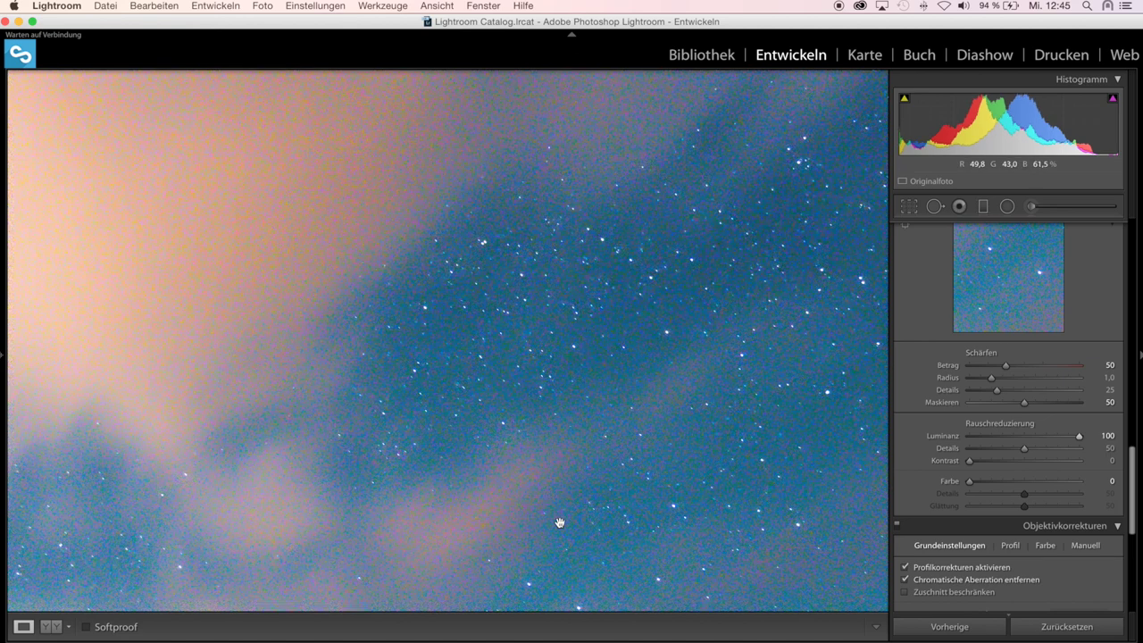
# Step: Pan the 1:1 view across the star field and upper sky, fit the photo, then zoom into the beach chairs
pyautogui.moveTo(697, 399); pyautogui.dragTo(449, 450)
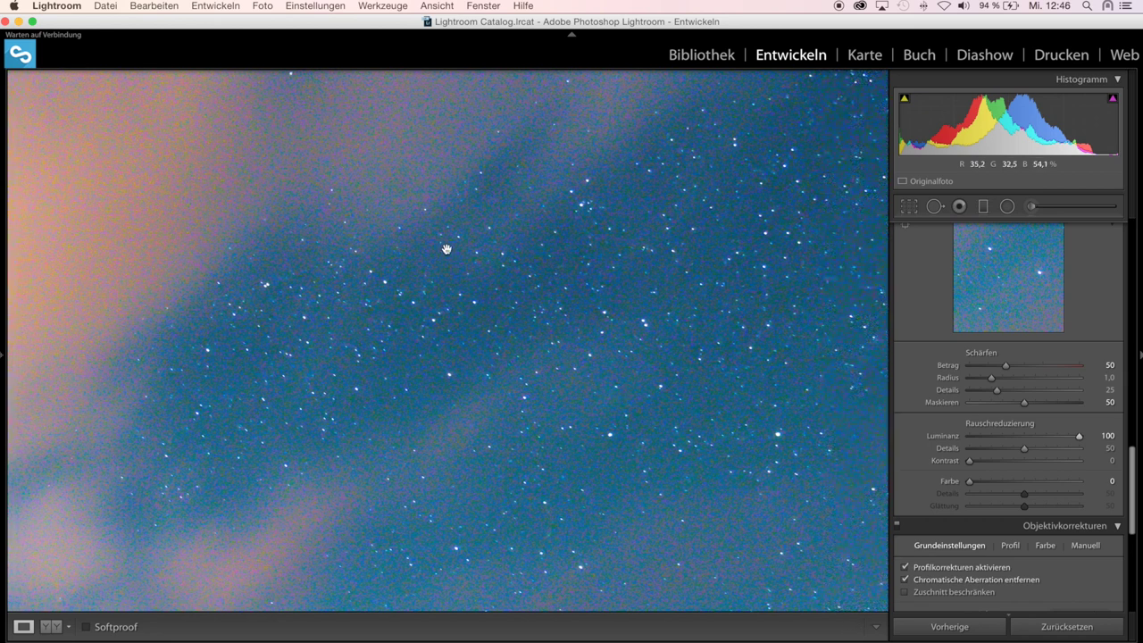
pyautogui.moveTo(447, 249); pyautogui.dragTo(571, 446)
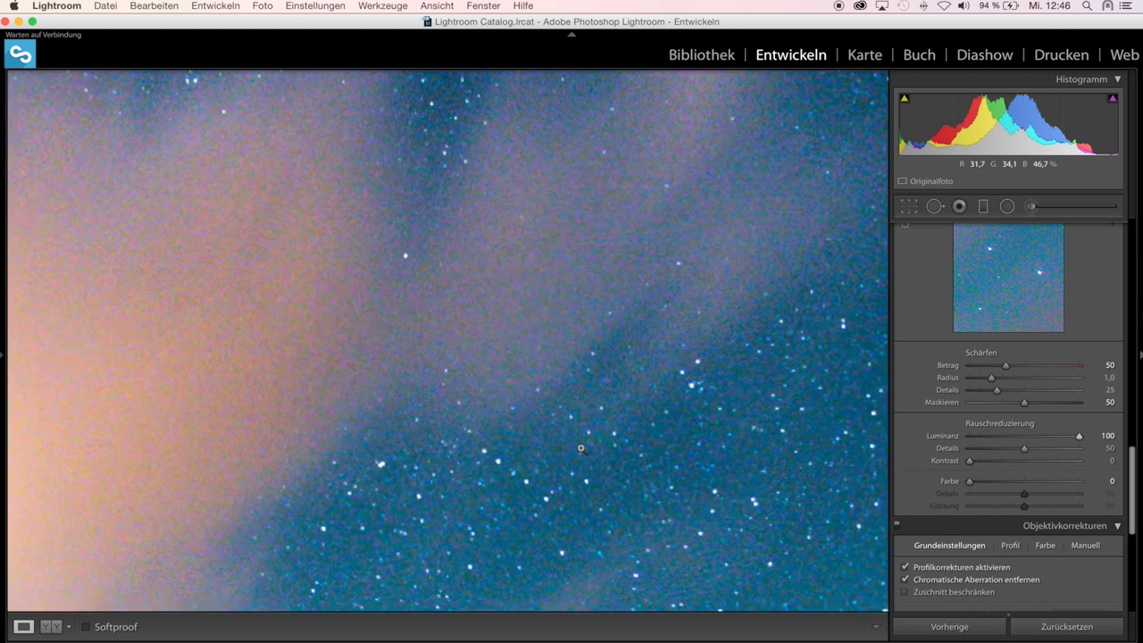
pyautogui.click(581, 449)
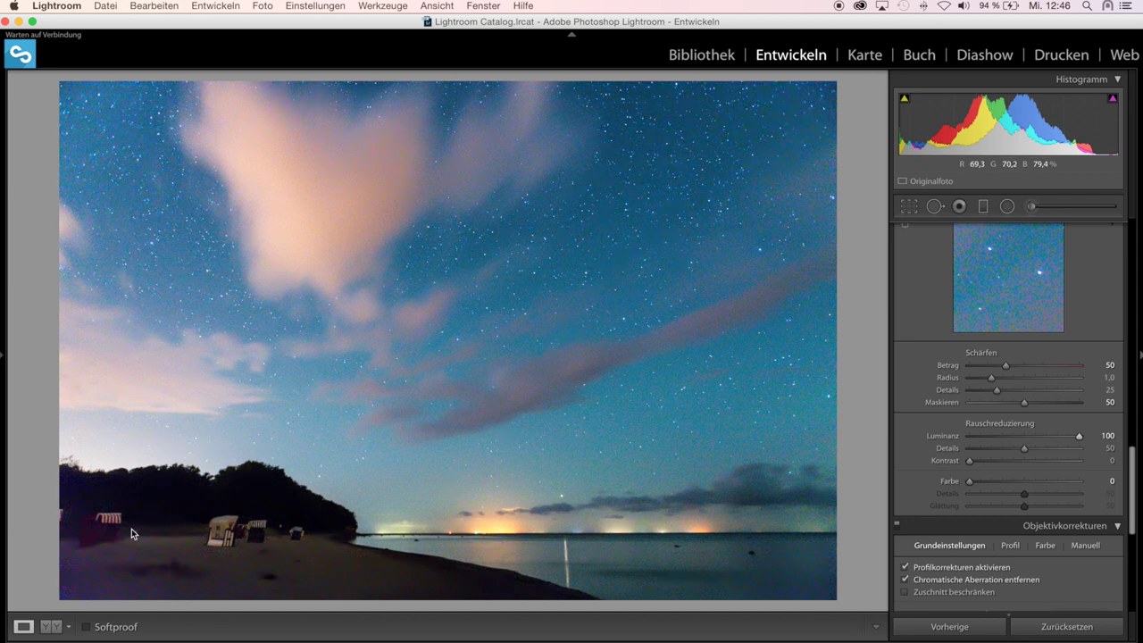
pyautogui.click(212, 540)
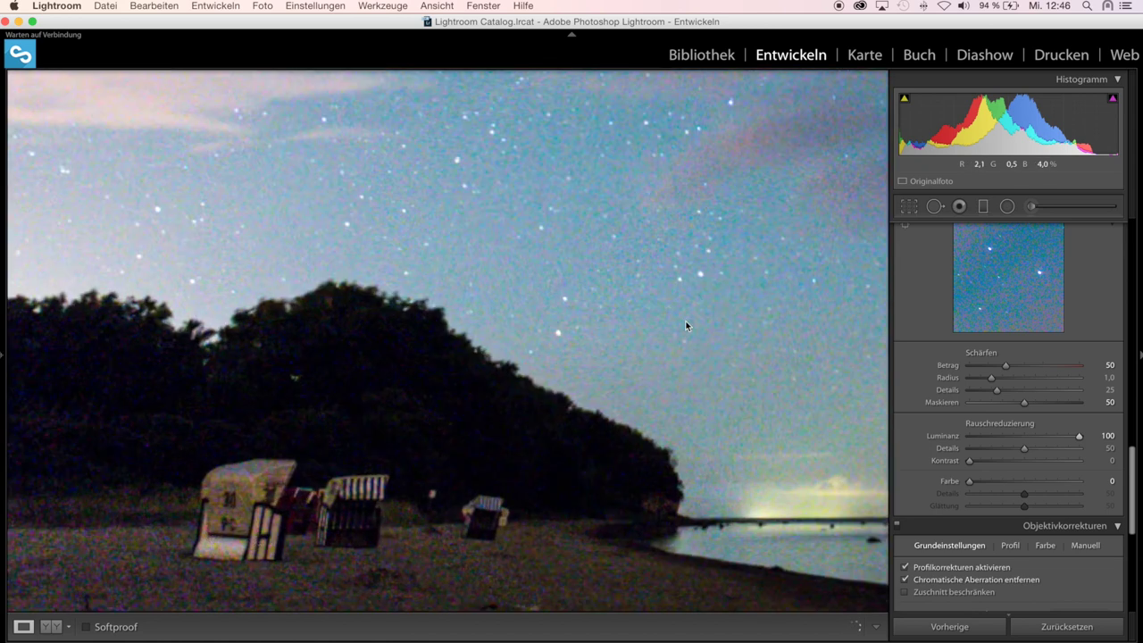
# Step: Lower Luminance noise reduction to 65, then zoom 1:1 and pan across the starry sky
pyautogui.moveTo(1079, 435); pyautogui.dragTo(1047, 441)
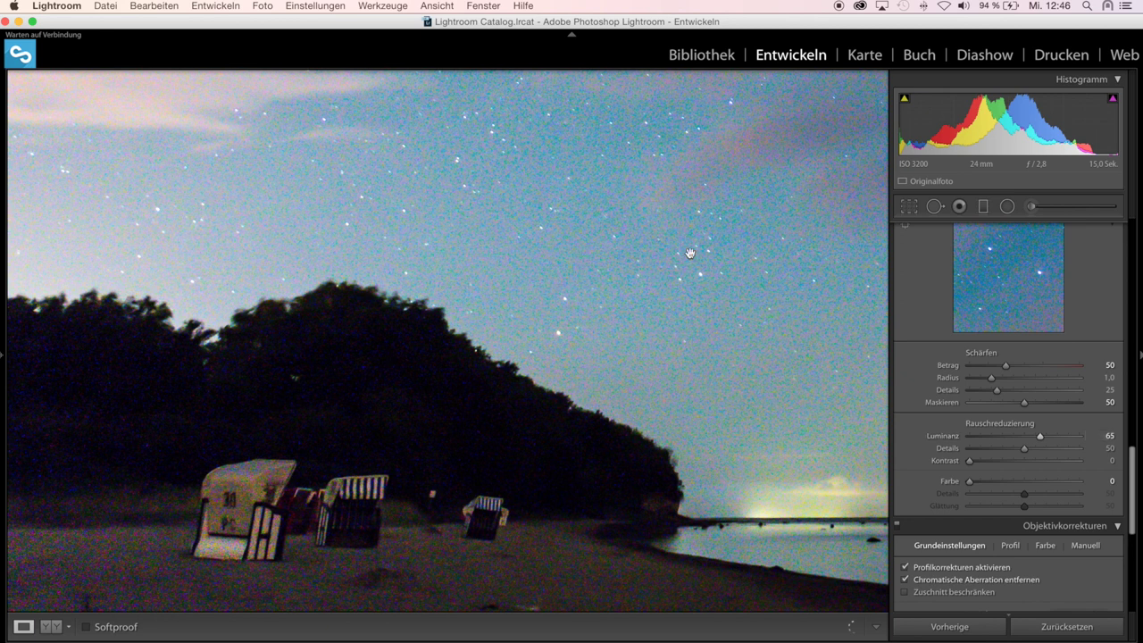
pyautogui.moveTo(606, 395); pyautogui.dragTo(604, 403)
pyautogui.click(604, 404)
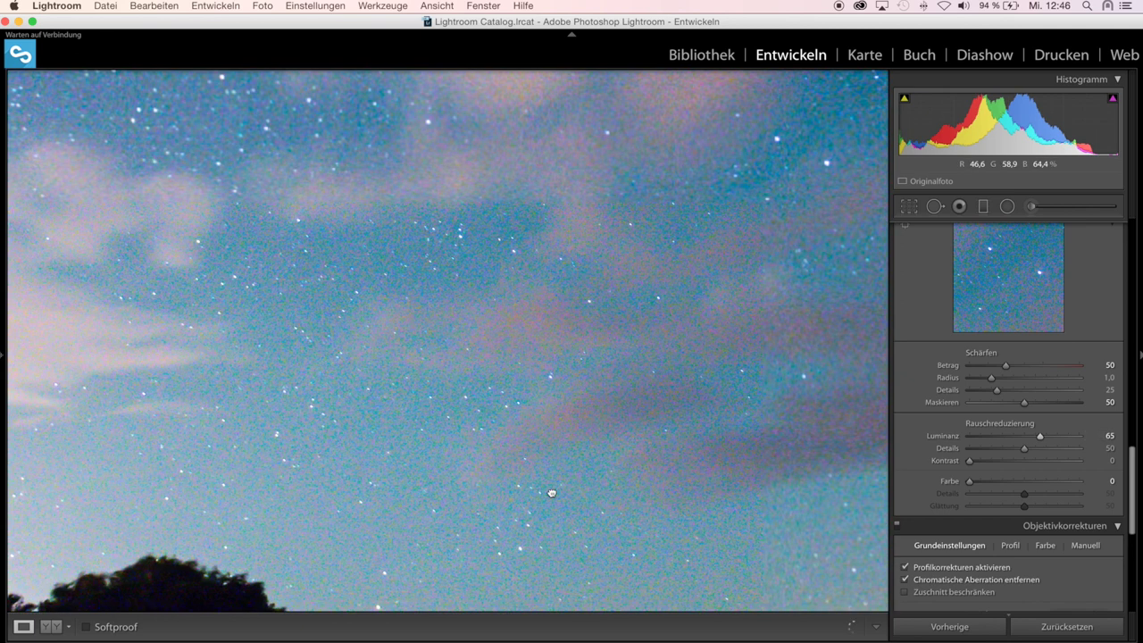
pyautogui.moveTo(687, 341); pyautogui.dragTo(497, 409)
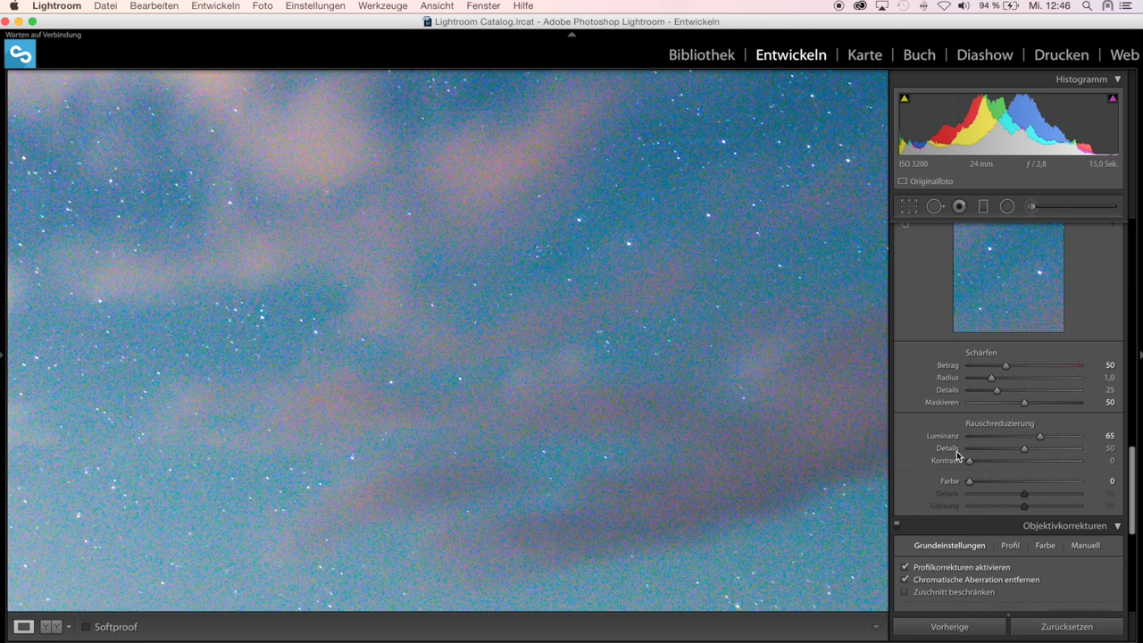
# Step: Pan to the large pink cloud, push Luminance to full strength and set noise-reduction Detail to 70
pyautogui.moveTo(640, 374)
pyautogui.mouseDown()
pyautogui.moveTo(568, 426)
pyautogui.moveTo(342, 263)
pyautogui.moveTo(597, 279)
pyautogui.mouseUp()
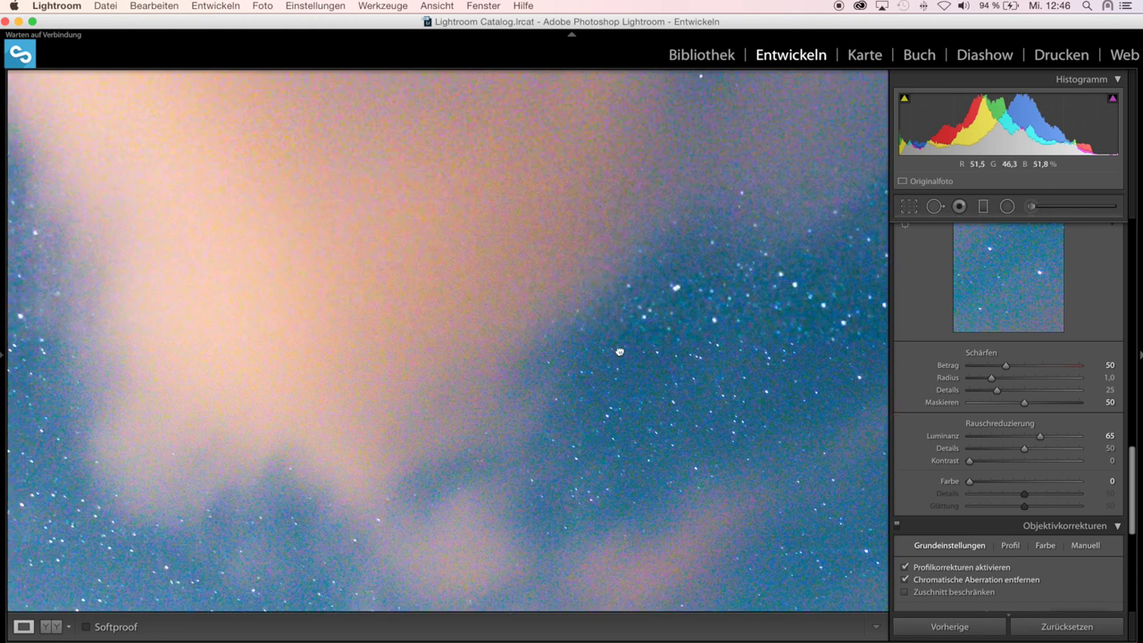
pyautogui.moveTo(763, 353); pyautogui.dragTo(796, 443)
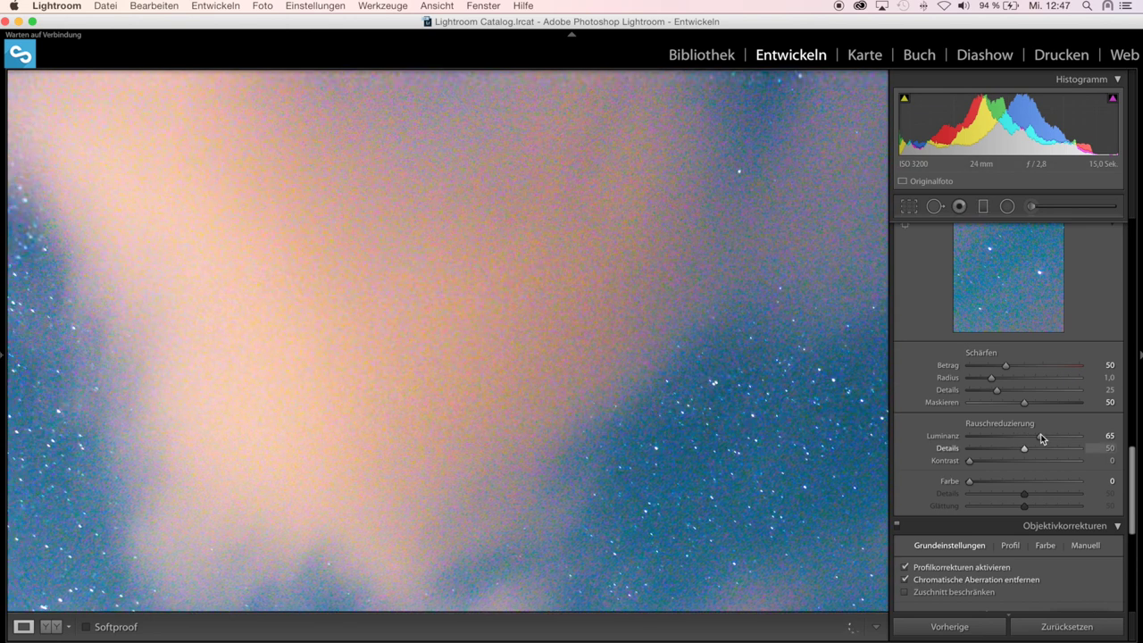
pyautogui.moveTo(1042, 437); pyautogui.dragTo(1112, 440)
pyautogui.moveTo(1025, 450); pyautogui.dragTo(1050, 450)
pyautogui.moveTo(1052, 450); pyautogui.dragTo(1047, 450)
# Step: Bring Luminance back to 65, raise noise-reduction Contrast to 100, and return to fit view
pyautogui.click(1051, 438)
pyautogui.moveTo(1051, 437); pyautogui.dragTo(1041, 441)
pyautogui.moveTo(970, 462); pyautogui.dragTo(1102, 463)
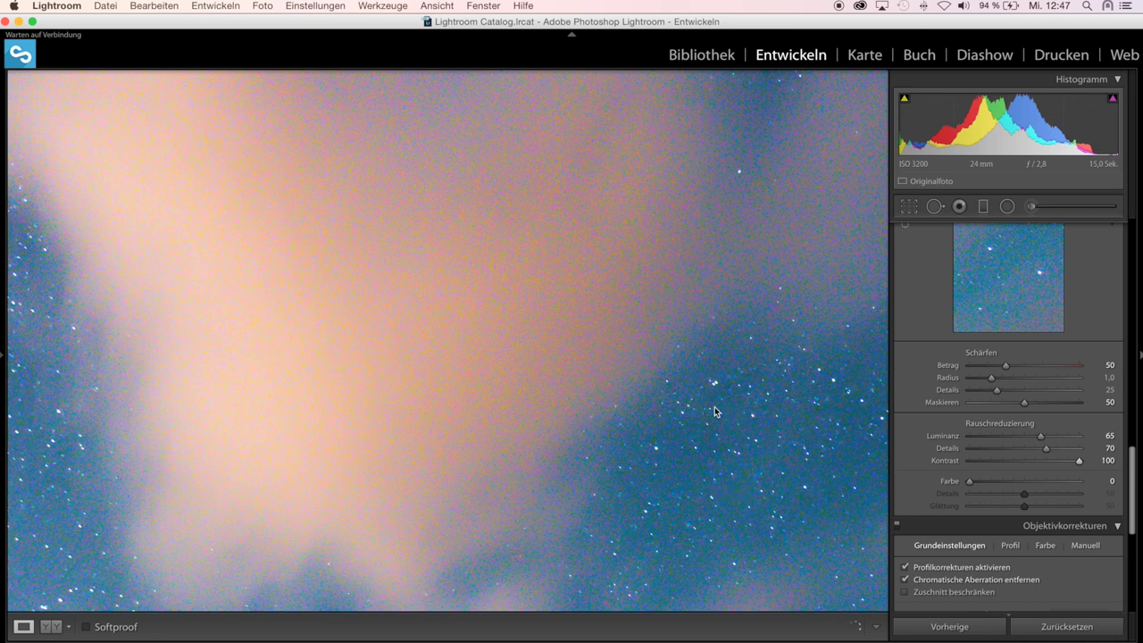
pyautogui.click(629, 374)
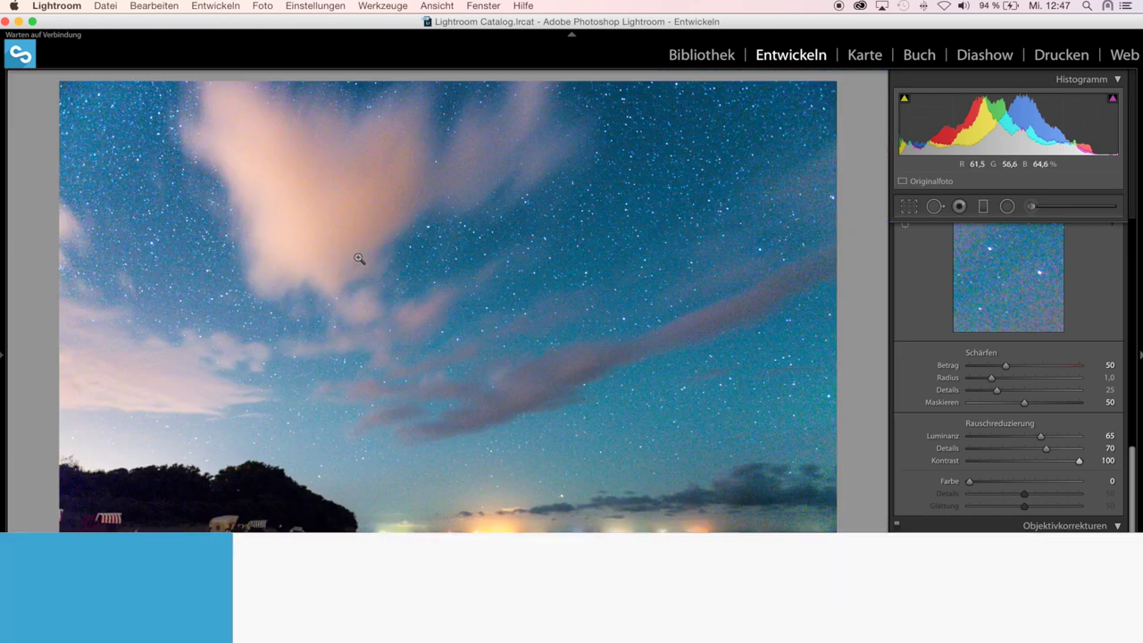
# Step: At 1:1 zoom on the sky, reset the noise-reduction Contrast slider to 0, leaving Luminance 65 and Detail 70
pyautogui.click(358, 257)
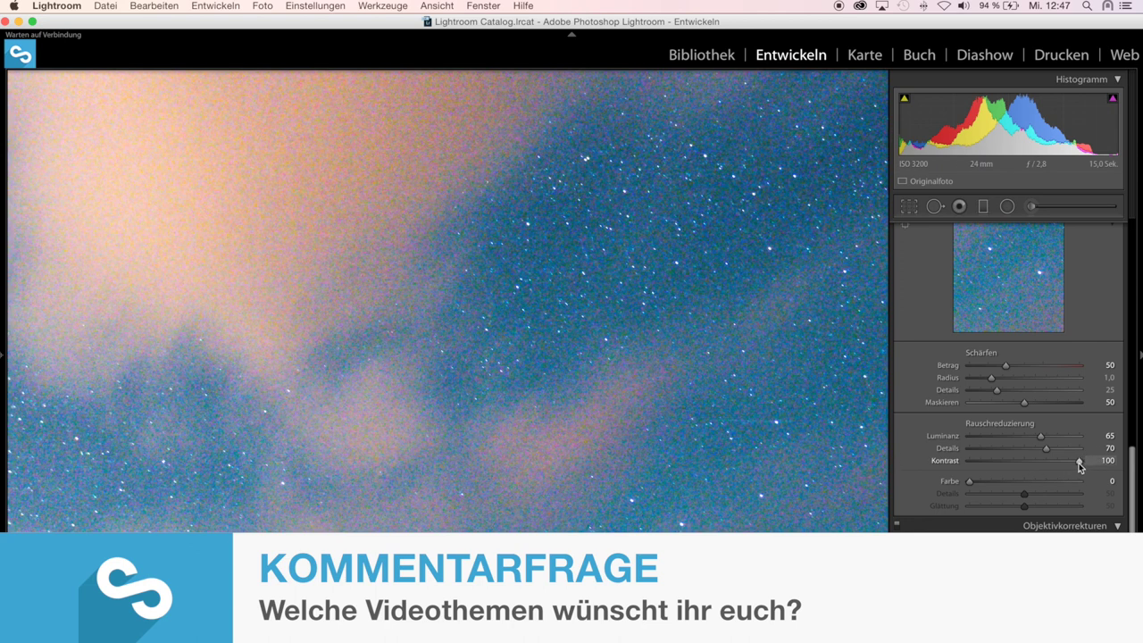
pyautogui.moveTo(1079, 462); pyautogui.dragTo(956, 463)
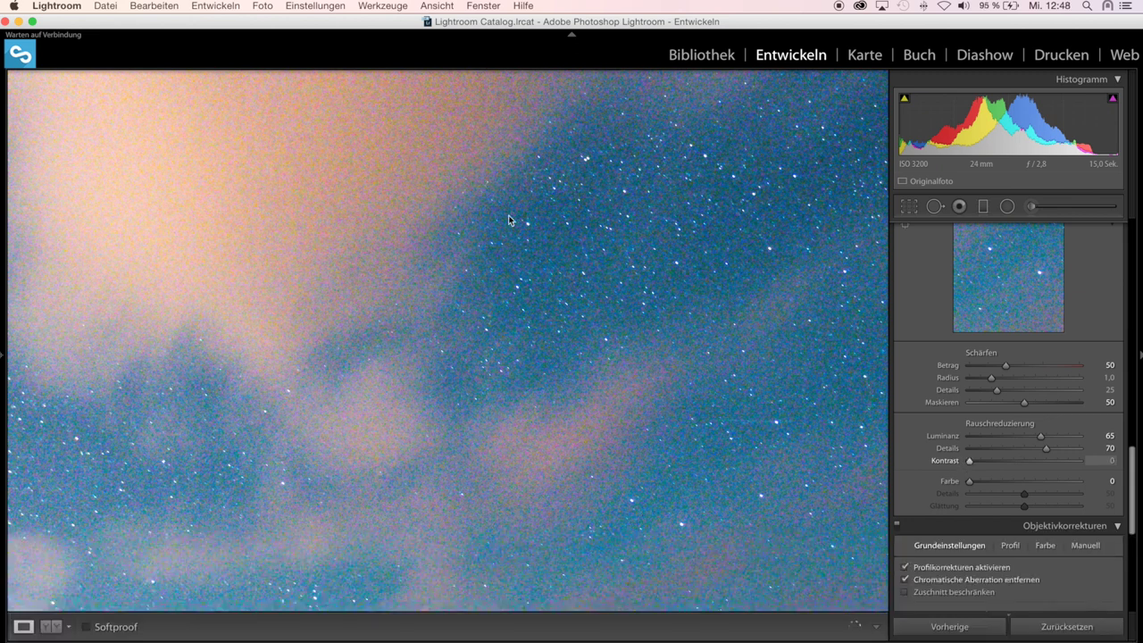
pyautogui.click(581, 387)
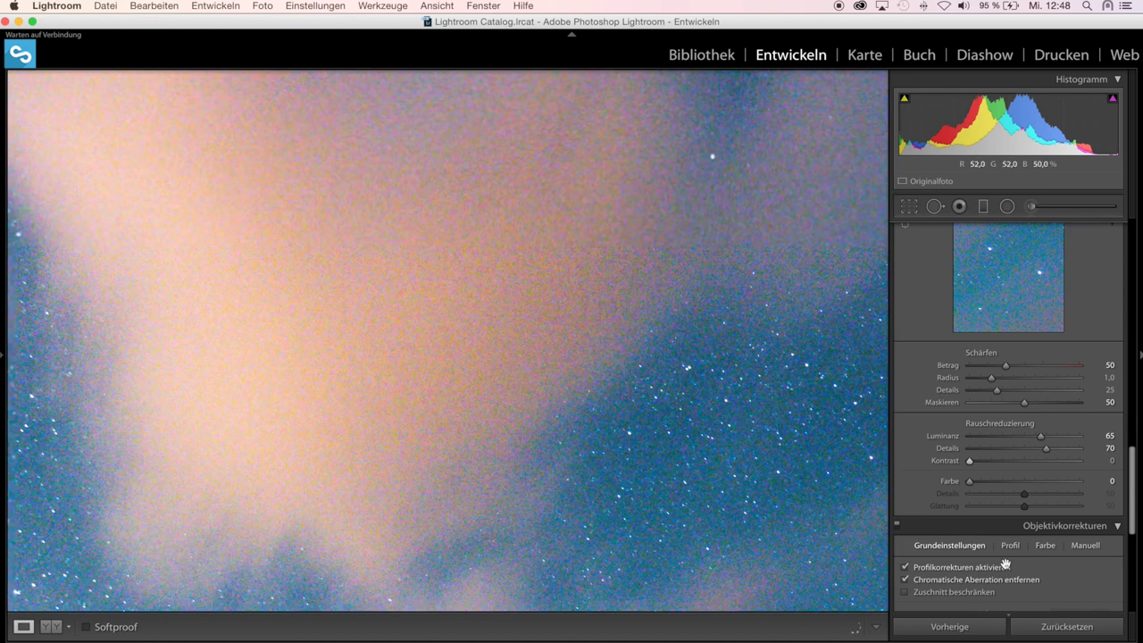
# Step: Set Color noise reduction to 25, check the sky at 1:1, then fit the whole photo
pyautogui.scroll(-1, 972, 486)
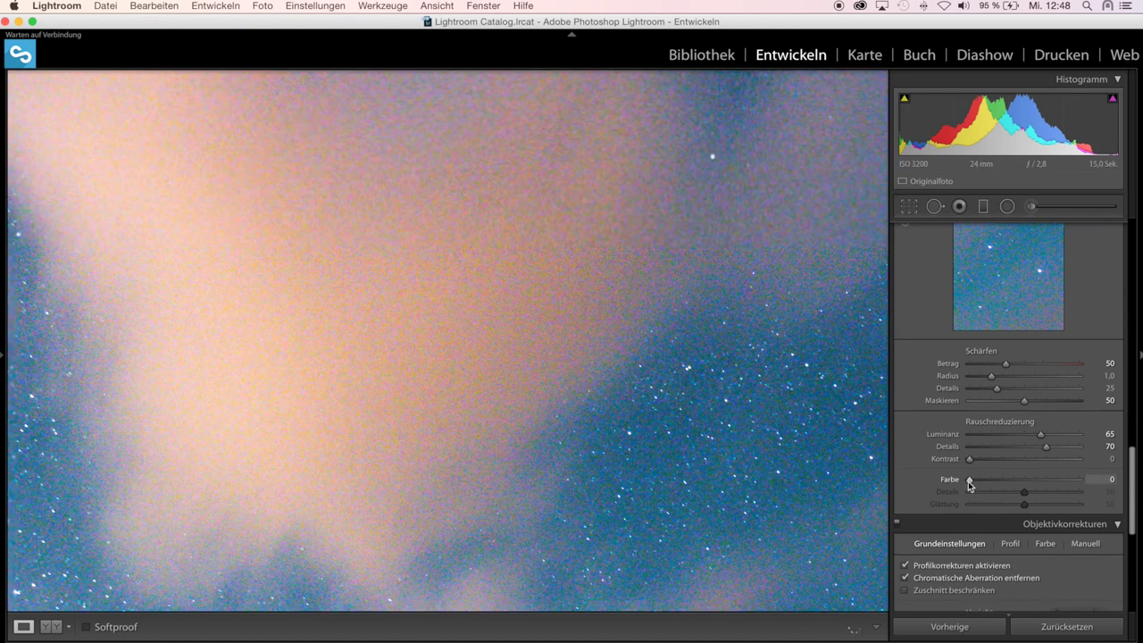
pyautogui.moveTo(970, 480); pyautogui.dragTo(999, 483)
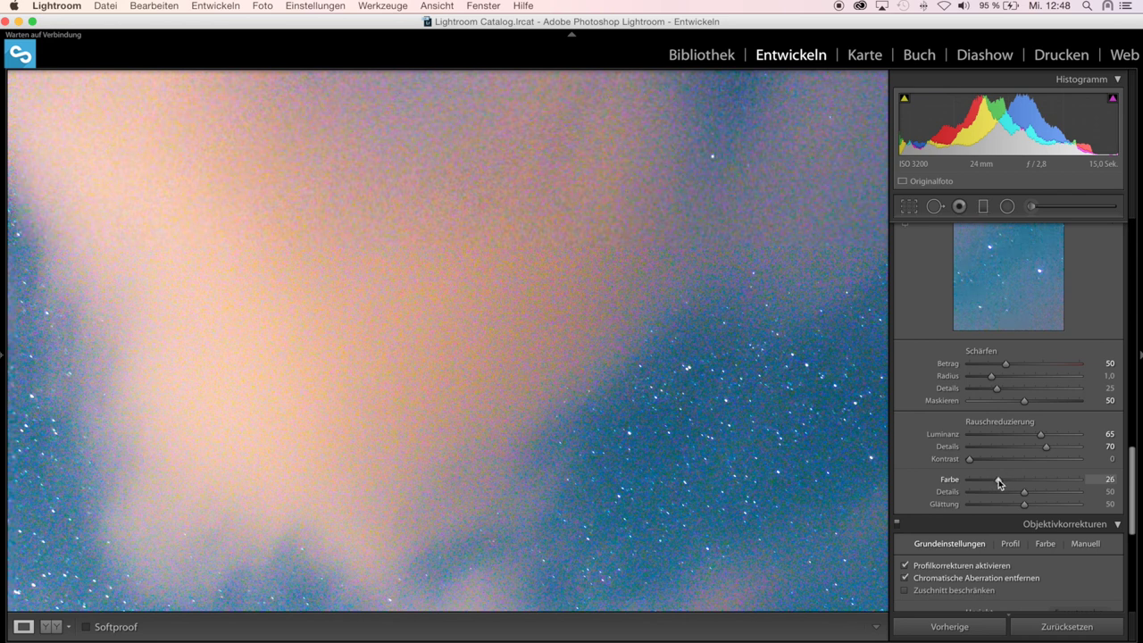
pyautogui.moveTo(997, 481); pyautogui.dragTo(996, 481)
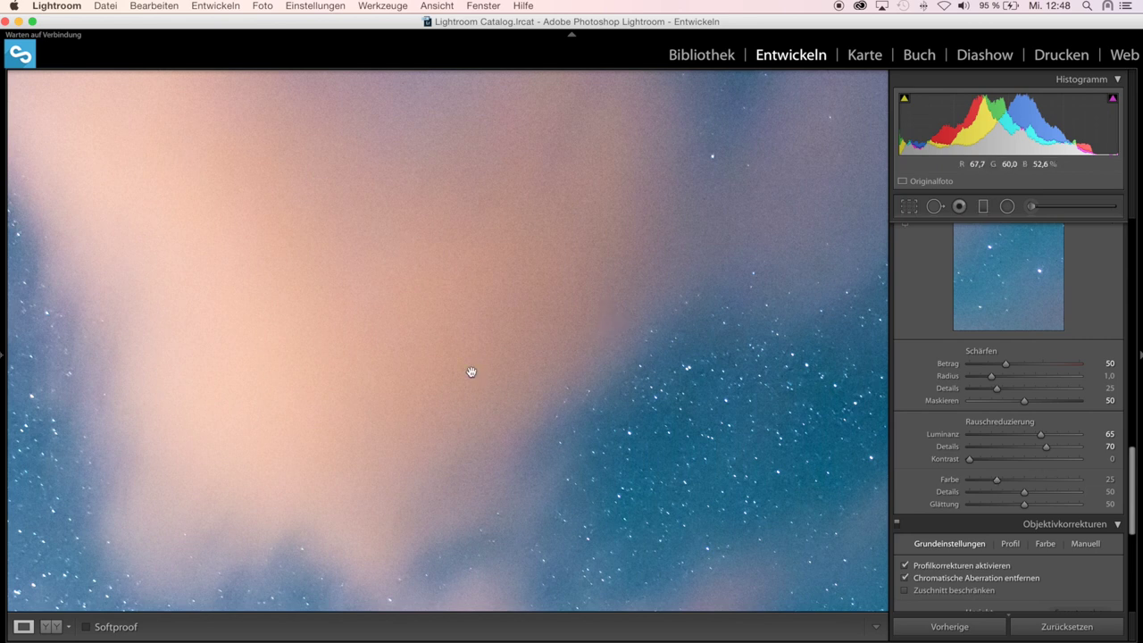
pyautogui.moveTo(607, 396); pyautogui.dragTo(583, 488)
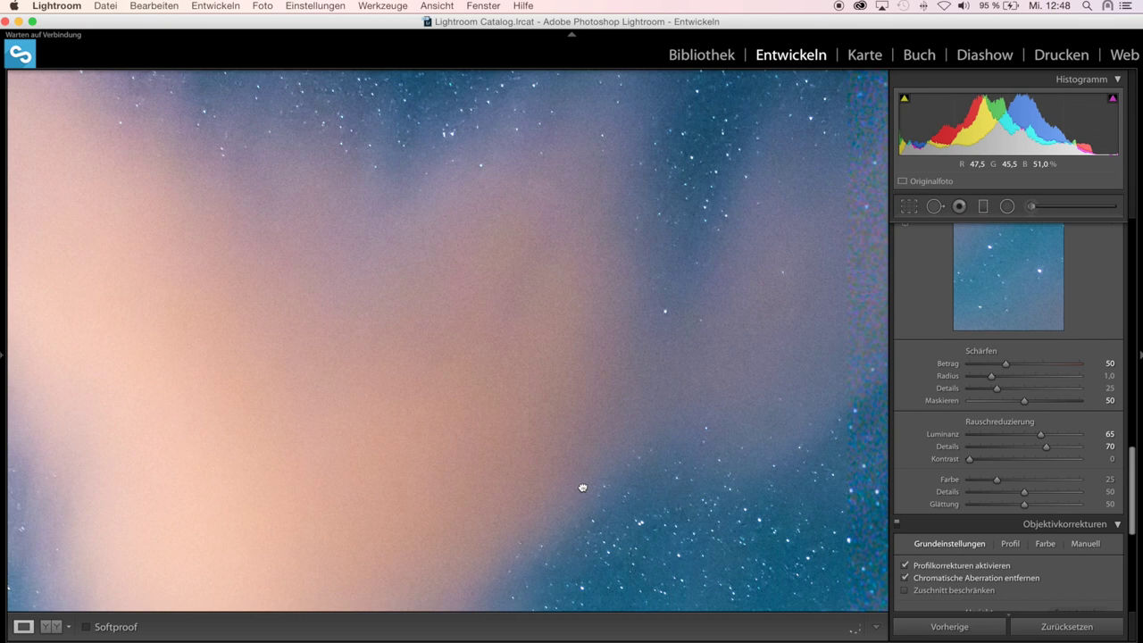
pyautogui.moveTo(634, 325); pyautogui.dragTo(605, 405)
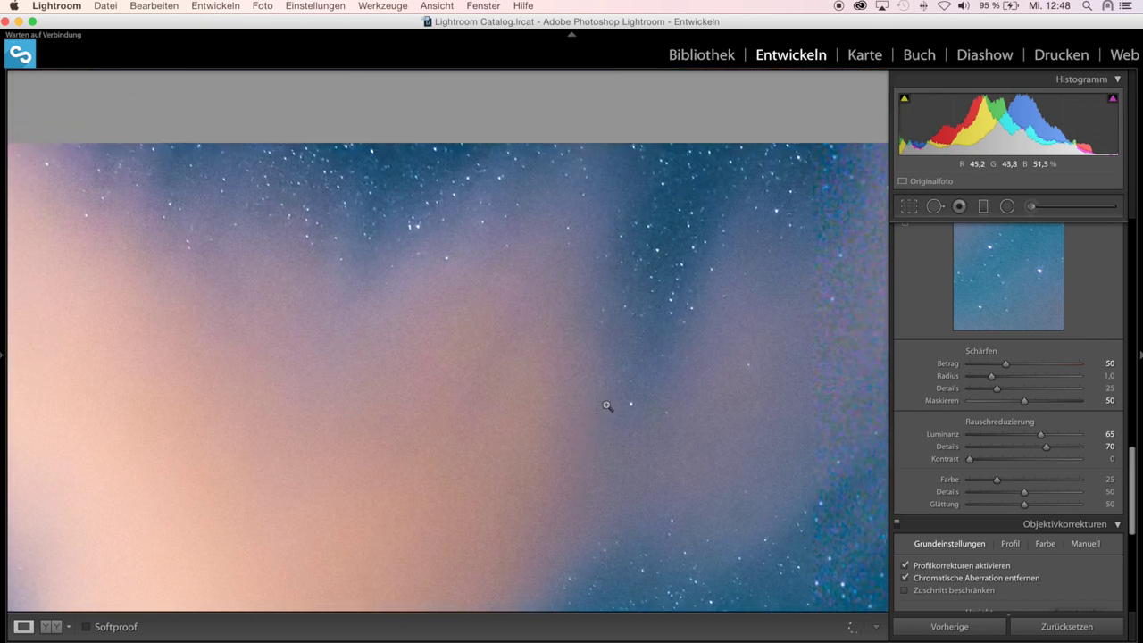
pyautogui.click(606, 405)
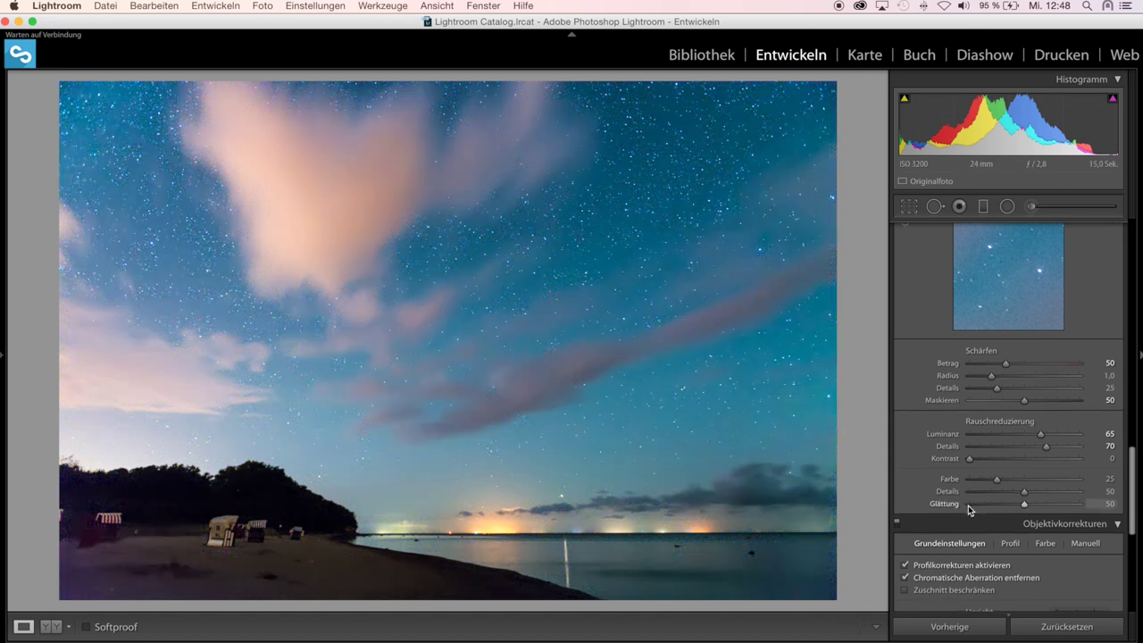
# Step: Apply a -20 post-crop vignette to darken the edges, then preview it as a full-screen slideshow
pyautogui.scroll(-6, 973, 507)
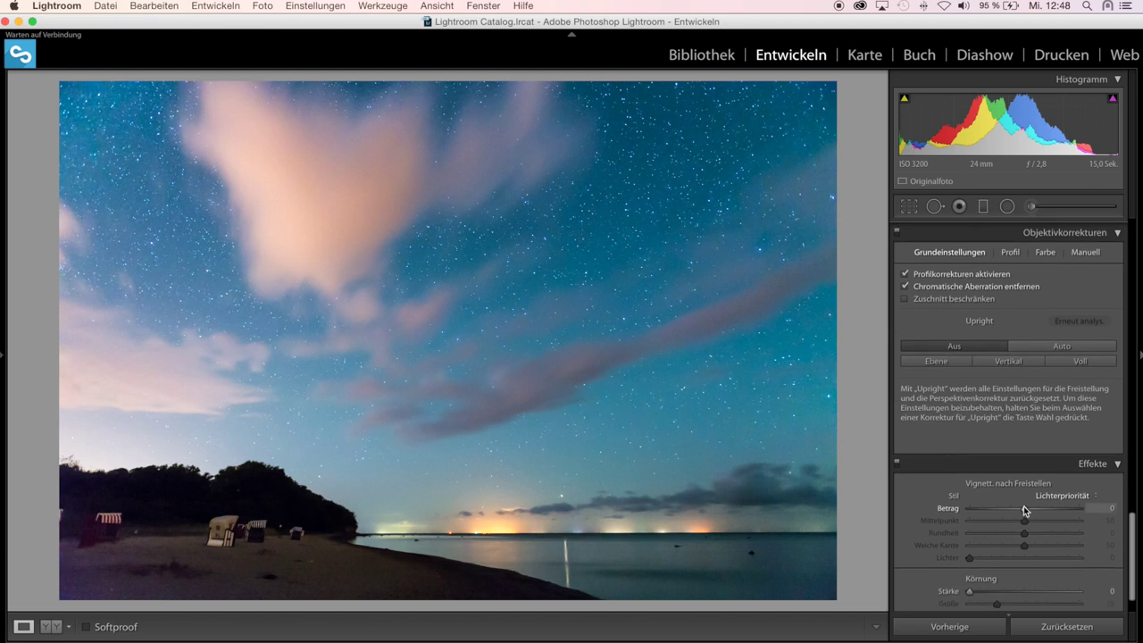
pyautogui.moveTo(1024, 510); pyautogui.dragTo(1013, 510)
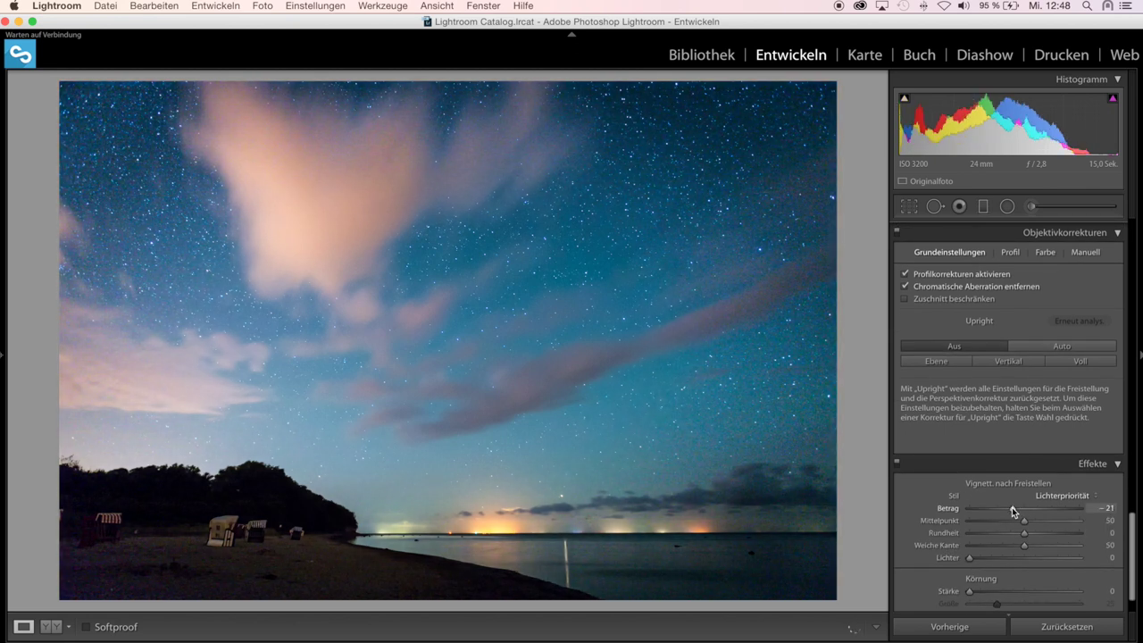
pyautogui.moveTo(1013, 510); pyautogui.dragTo(1014, 511)
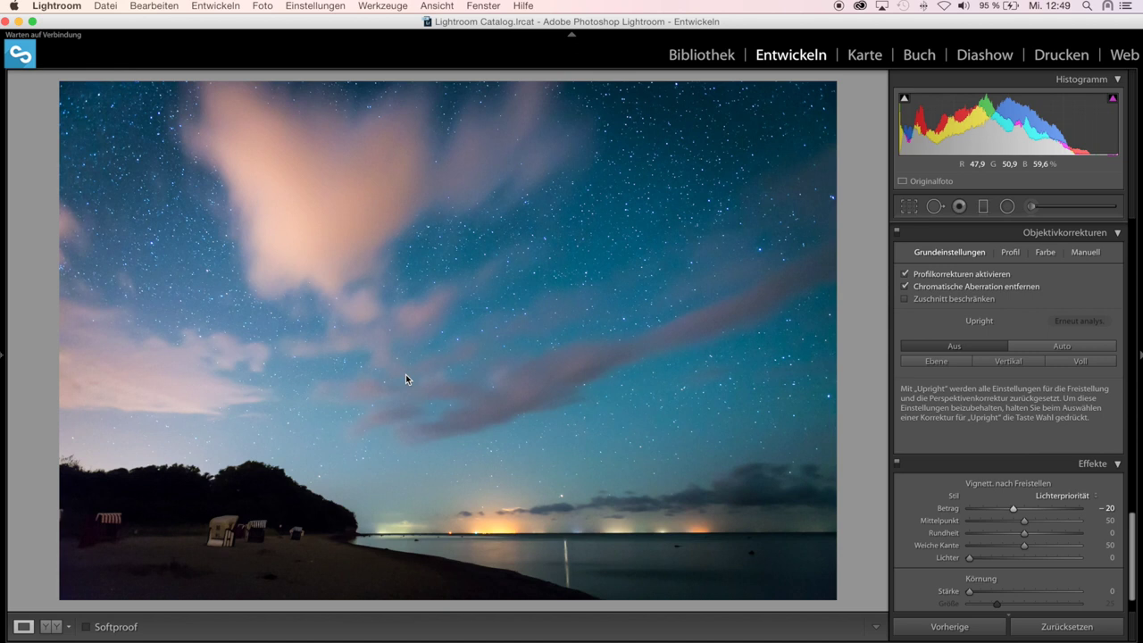
pyautogui.press('super+Return')
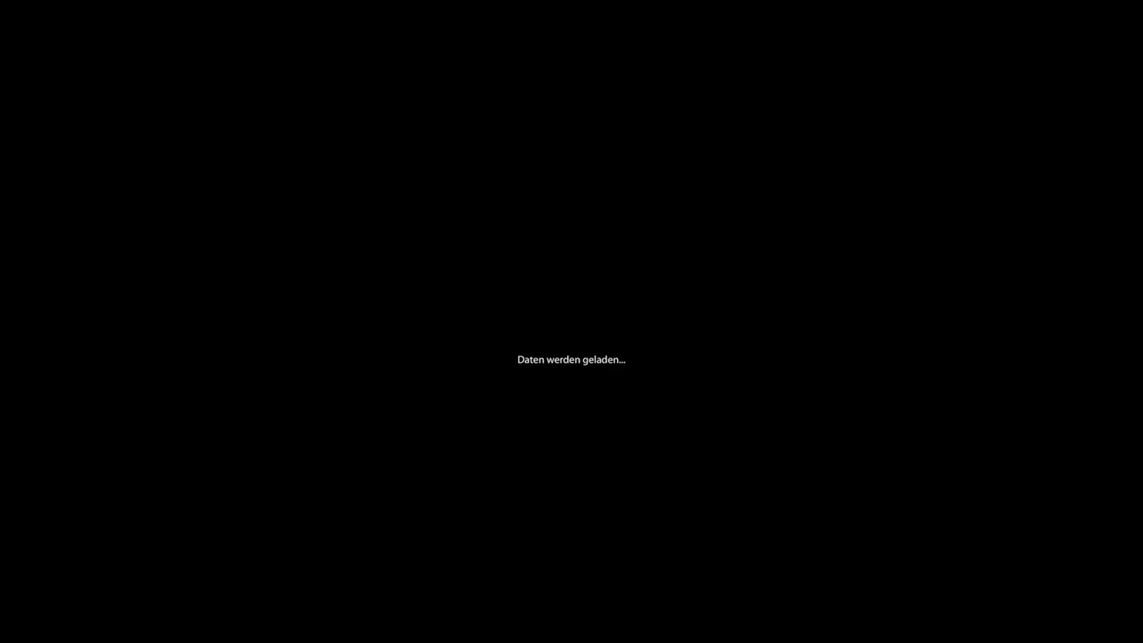